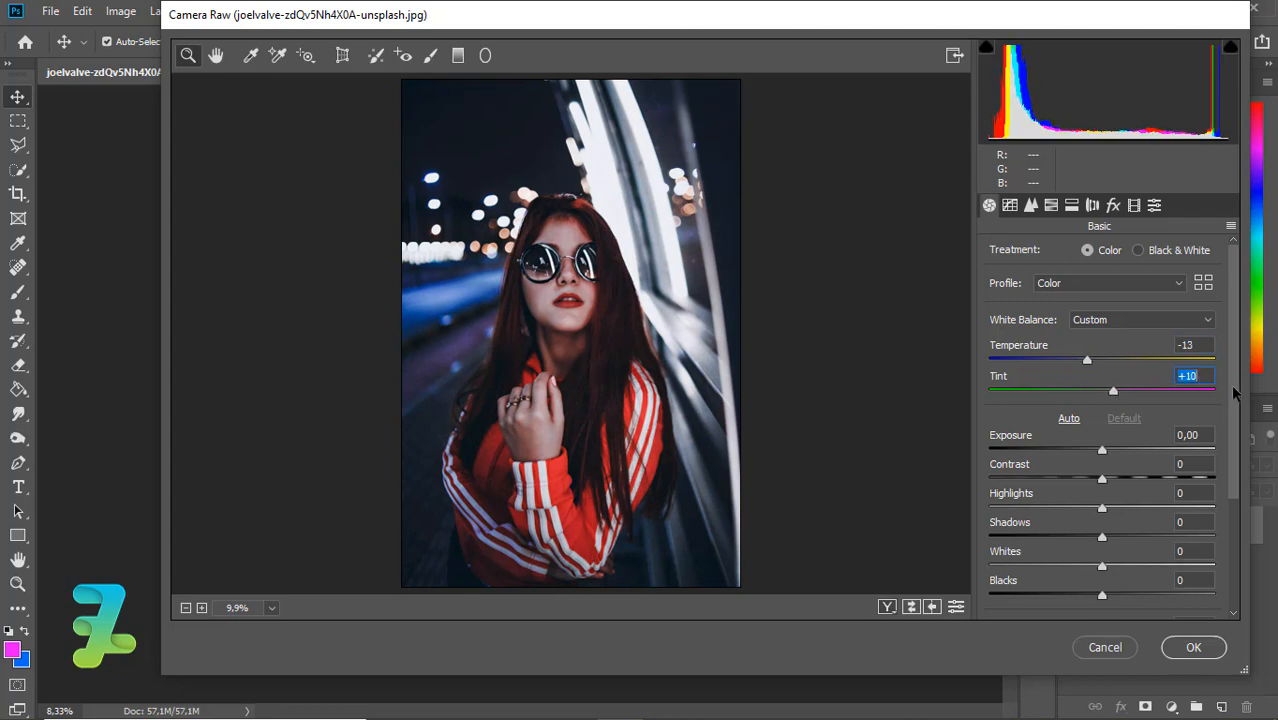
Step: Set exposure to +0.35, contrast to +10, highlights to -45, shadows to +8 and blacks to 0
scroll(1115, 374, "down", 3)
left_click_drag(1100, 355, 1109, 439)
key("Down")
key("Down")
key("Down")
key("Down")
left_click_drag(1102, 495, 1063, 495)
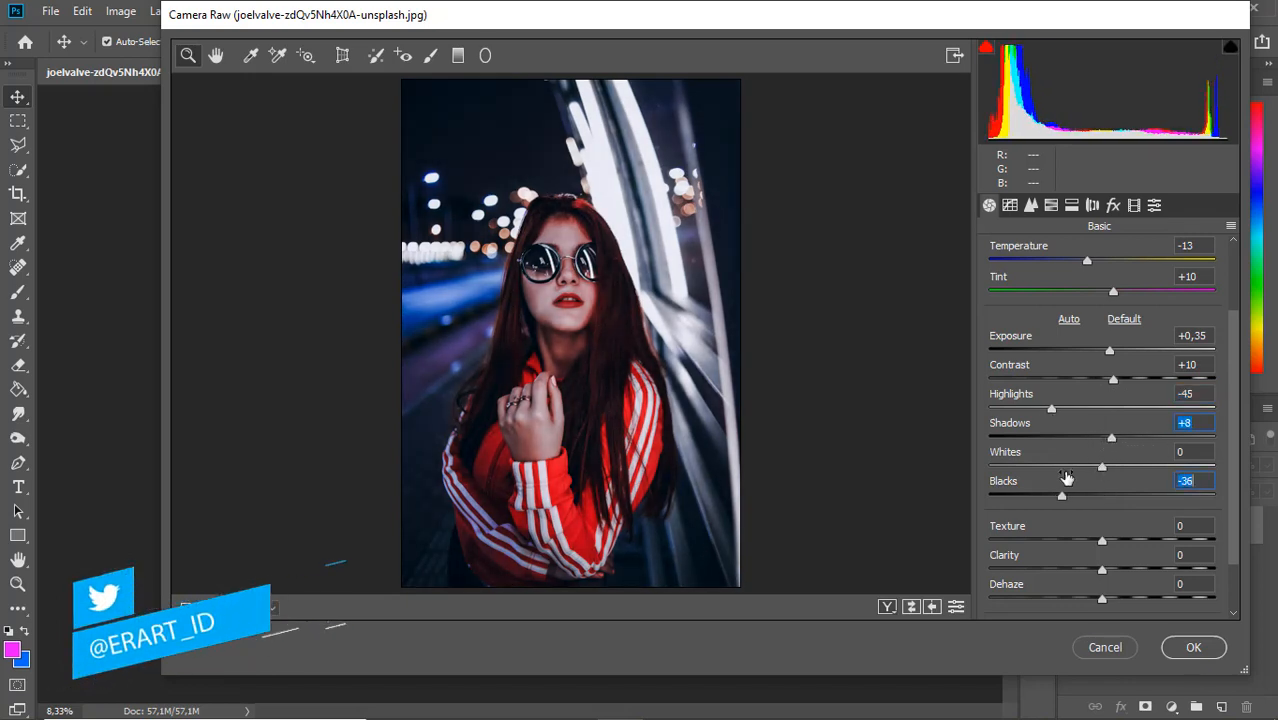
type("0")
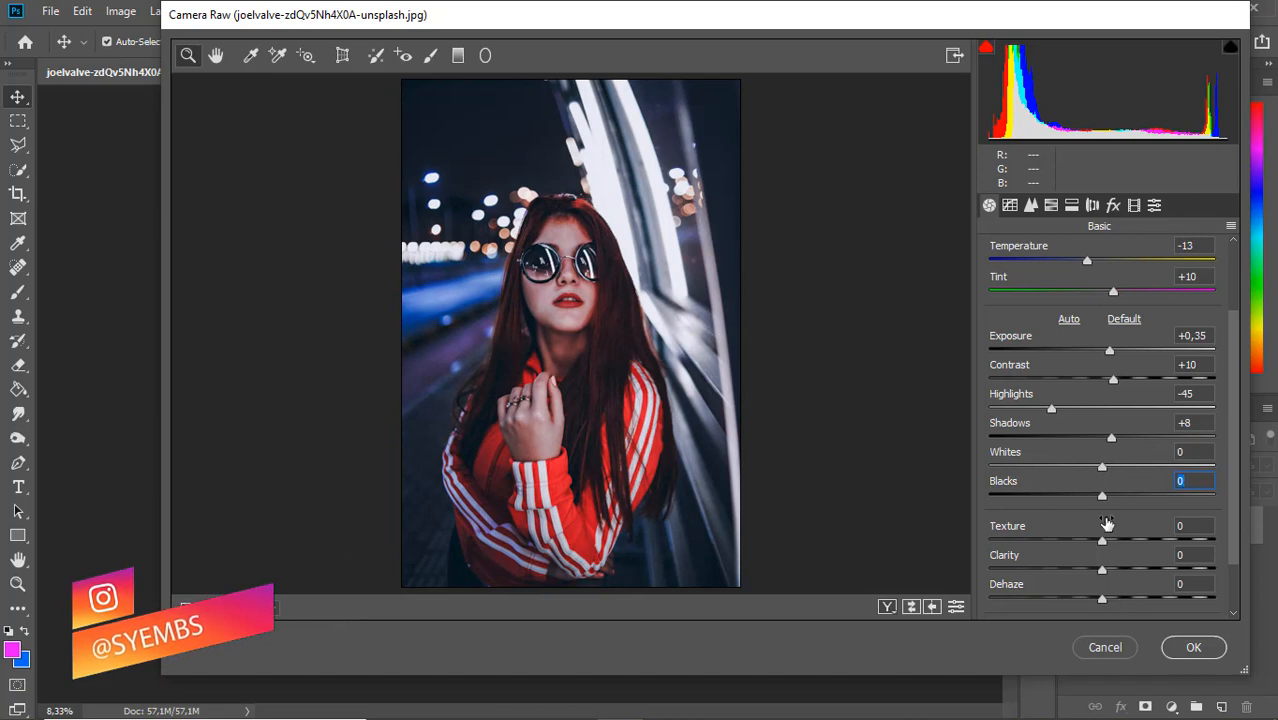
Step: Set texture to -44, clarity to +20 and dehaze to +7 for the portrait
left_click_drag(1105, 549, 1045, 543)
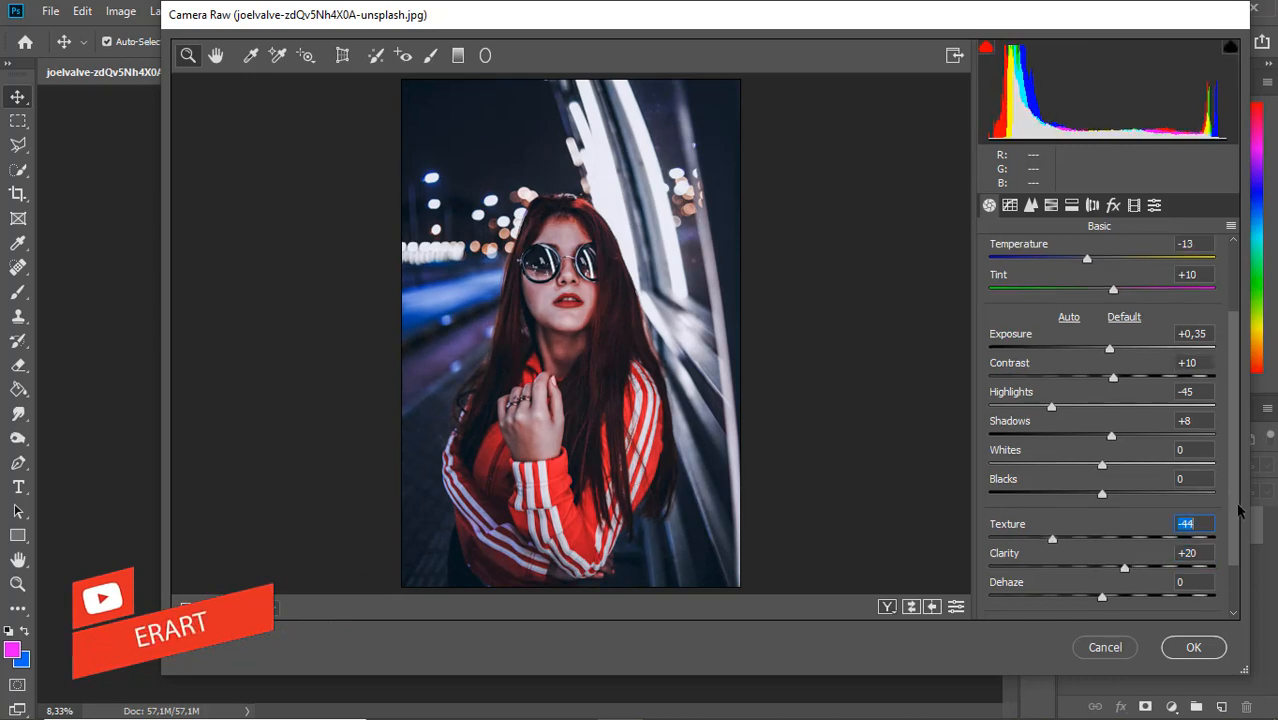
scroll(1110, 583, "down", 1)
mouse_move(1105, 560)
left_mouse_down()
mouse_move(1155, 561)
mouse_move(1110, 558)
left_mouse_up()
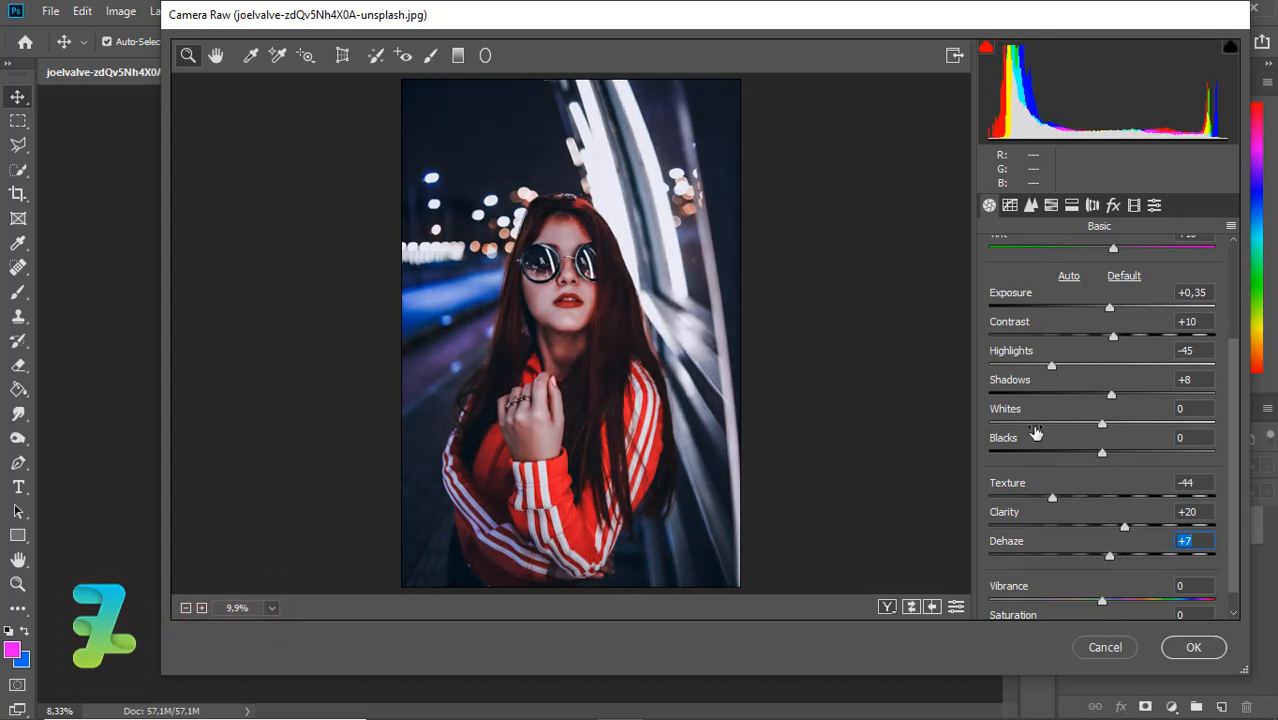
Step: In the calibration settings, set the red primary hue to +34 and saturation to +22, and shift the blue primary toward cyan
left_click(1137, 207)
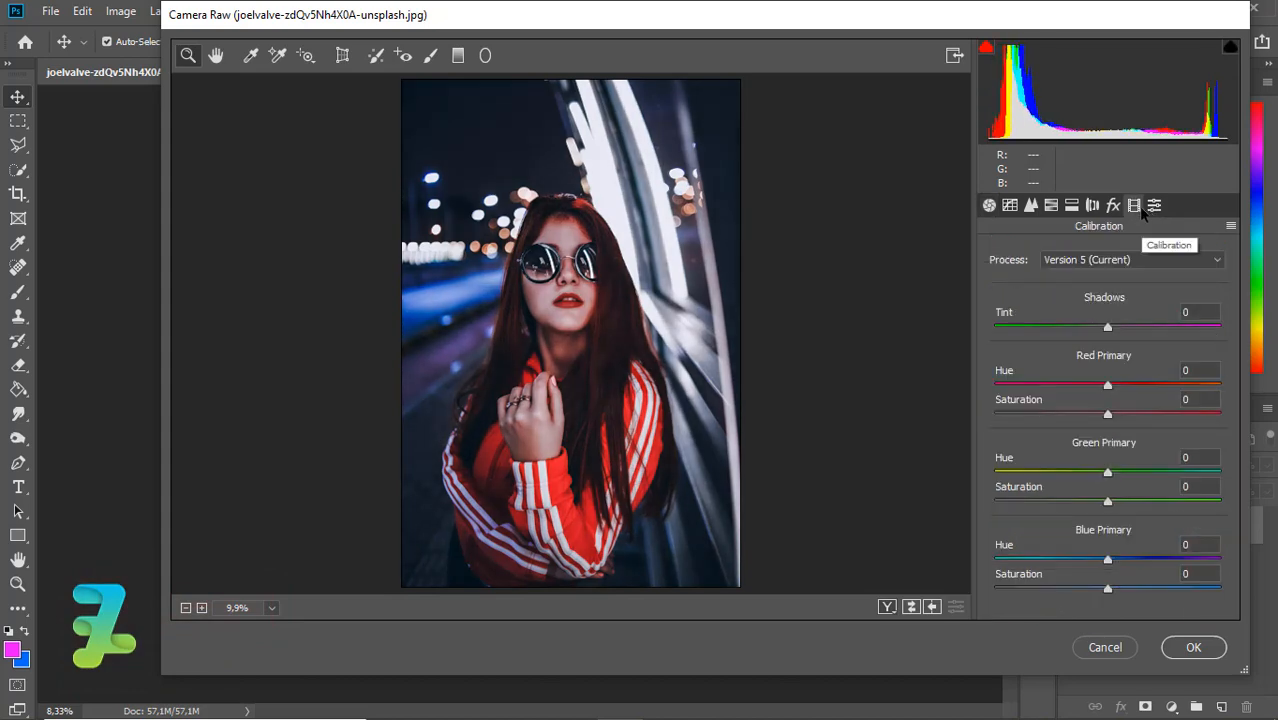
left_click_drag(1107, 385, 1132, 413)
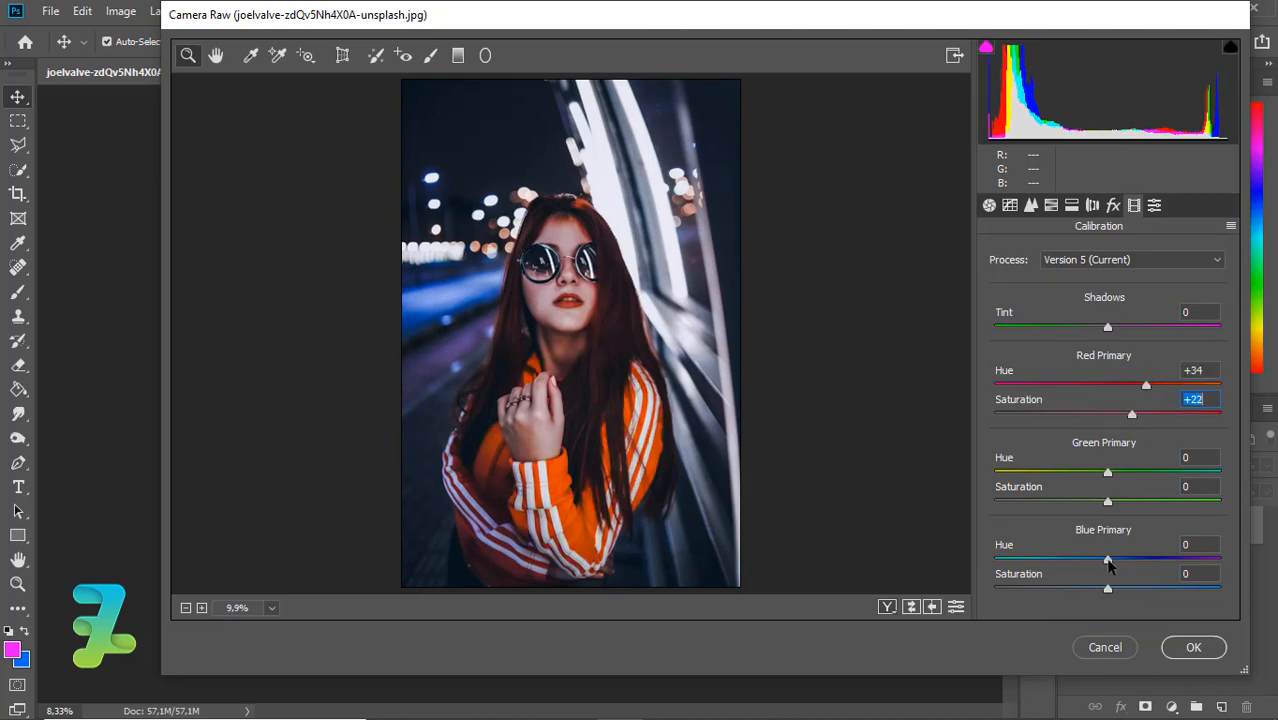
left_click_drag(1107, 559, 1058, 588)
left_click(1113, 206)
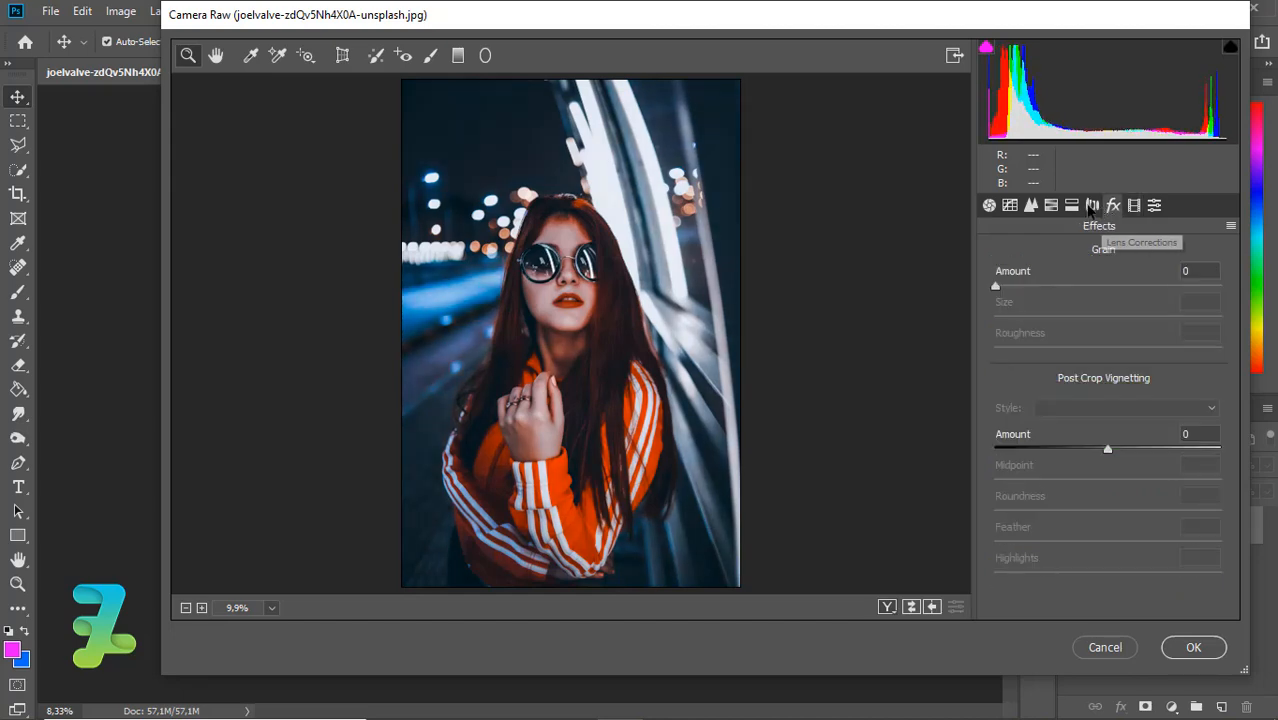
left_click(1088, 206)
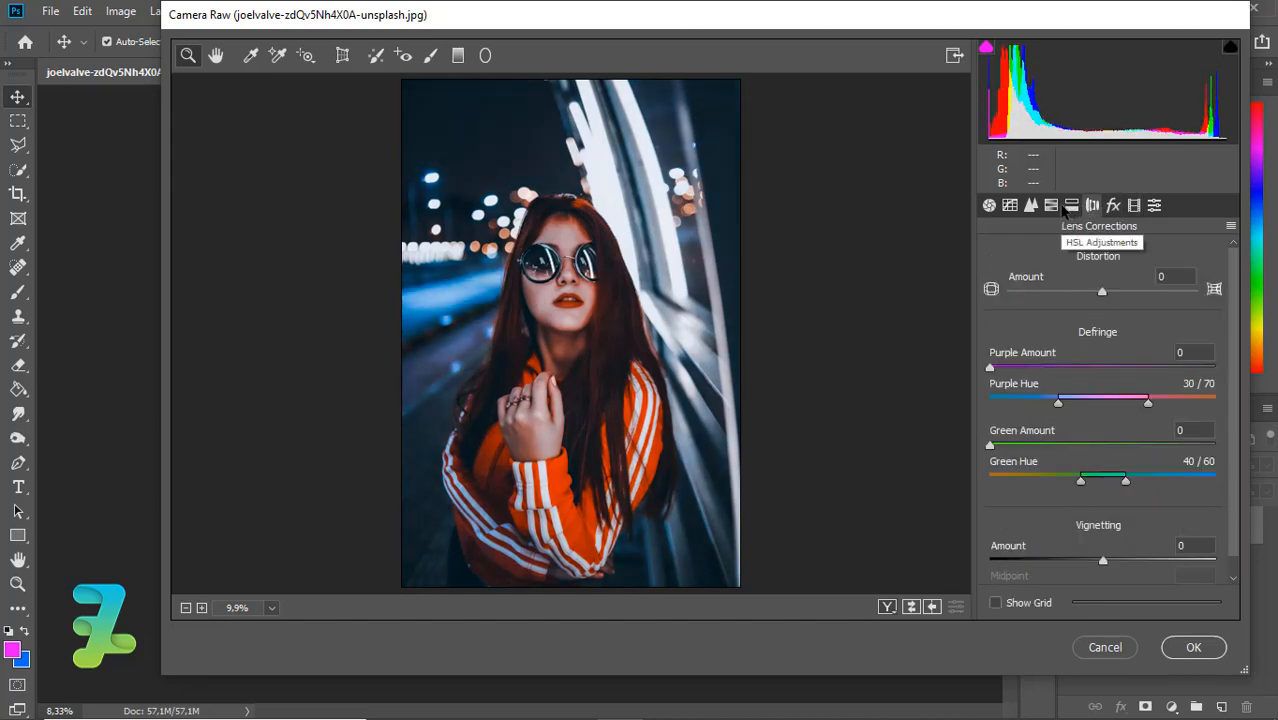
left_click(1072, 208)
left_click(1054, 210)
left_click(1033, 209)
Step: Bend the blue channel's point tone curve with points at input 59, output 60 and input 167, output 156
left_click(1010, 205)
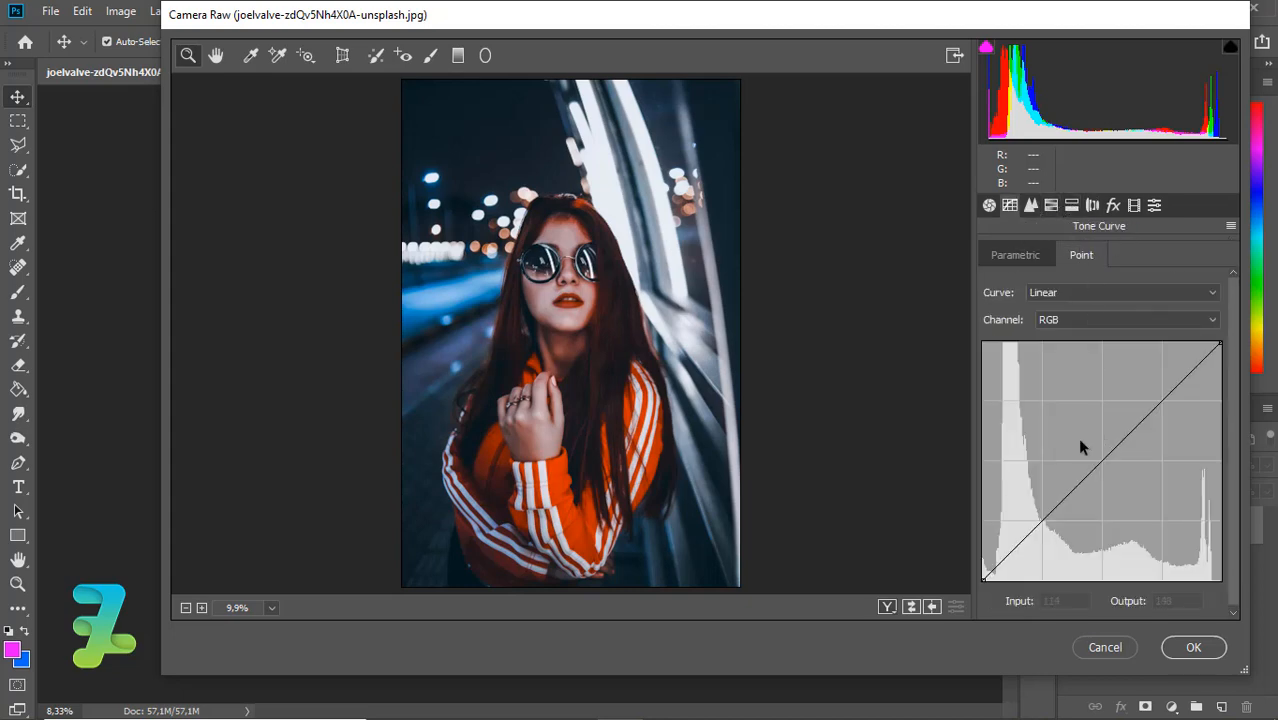
left_click(1094, 315)
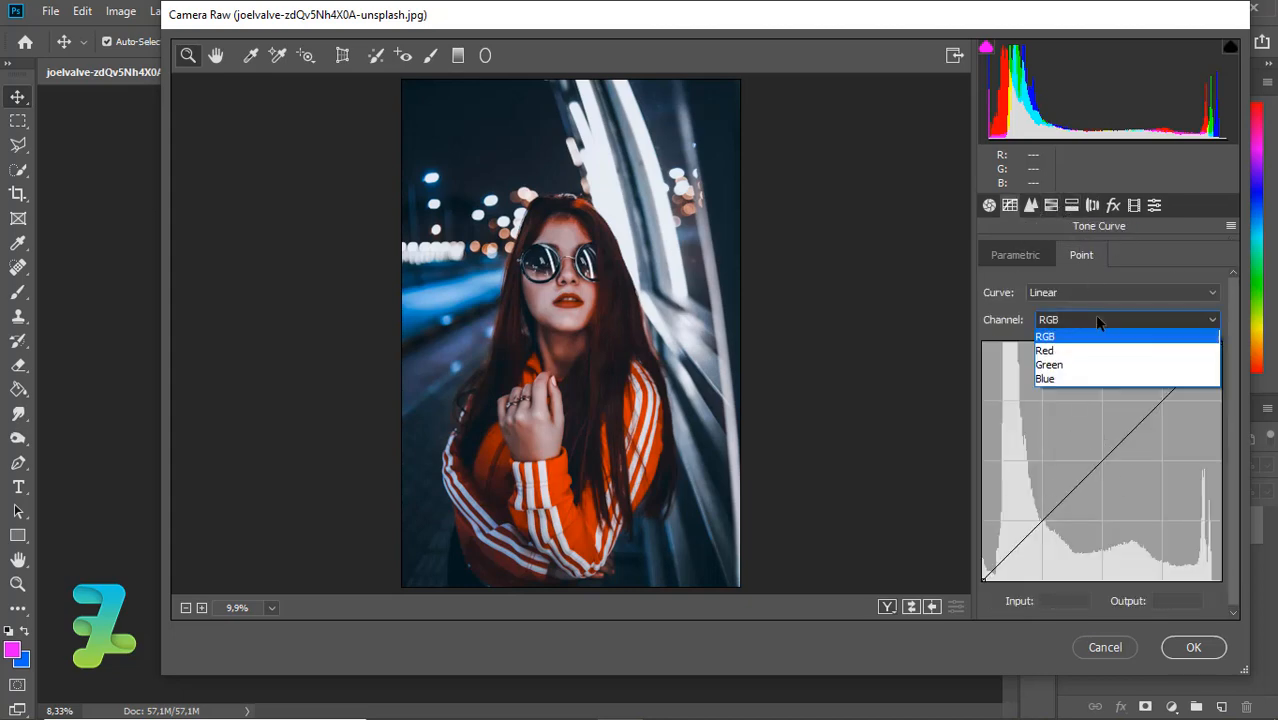
left_click(1090, 380)
mouse_move(1035, 527)
left_mouse_down()
mouse_move(1030, 514)
mouse_move(1037, 525)
left_mouse_up()
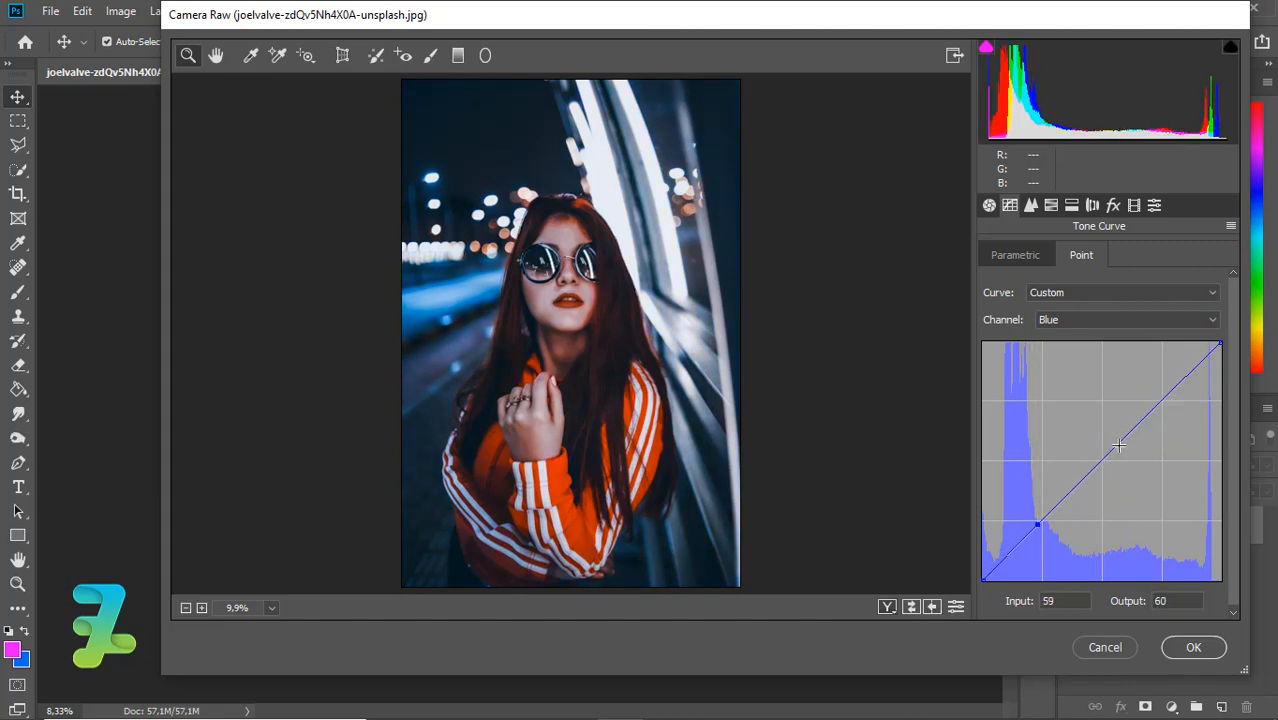
left_click_drag(1110, 446, 1138, 434)
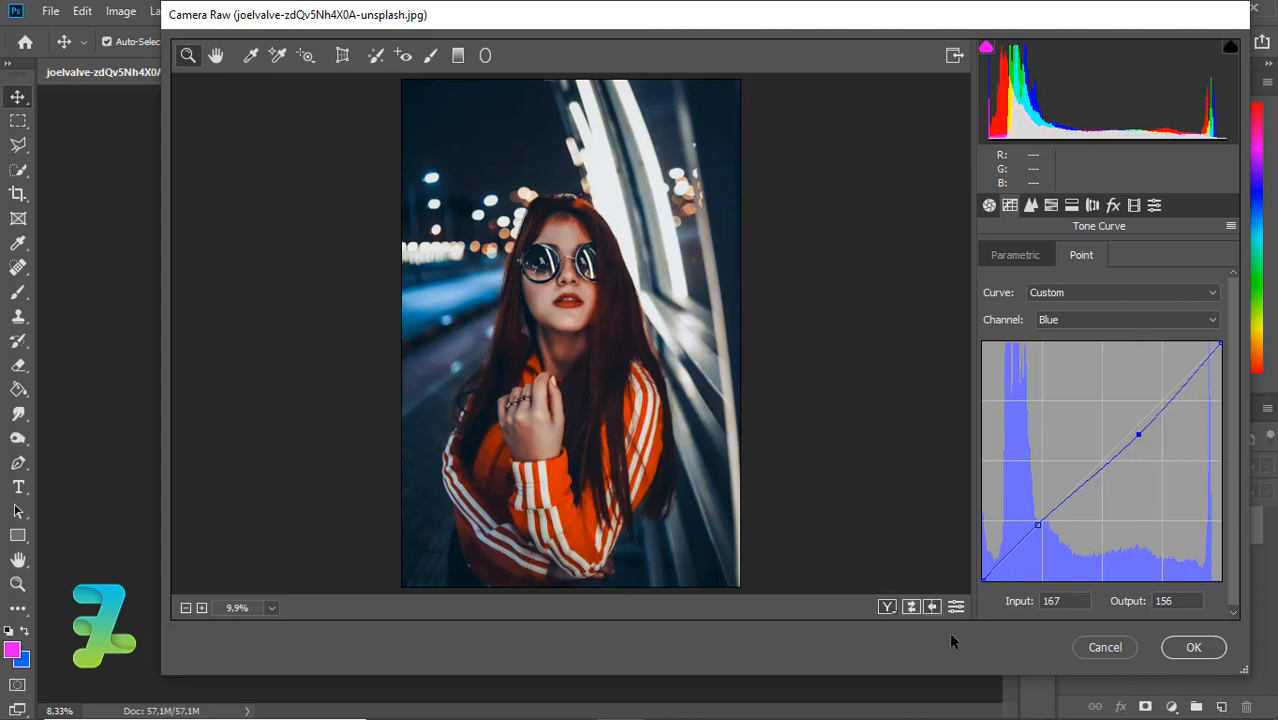
Step: Show the before/after comparison and lift the RGB tone curve with a point at input 42, output 53 and another in the upper midtones
left_click(886, 607)
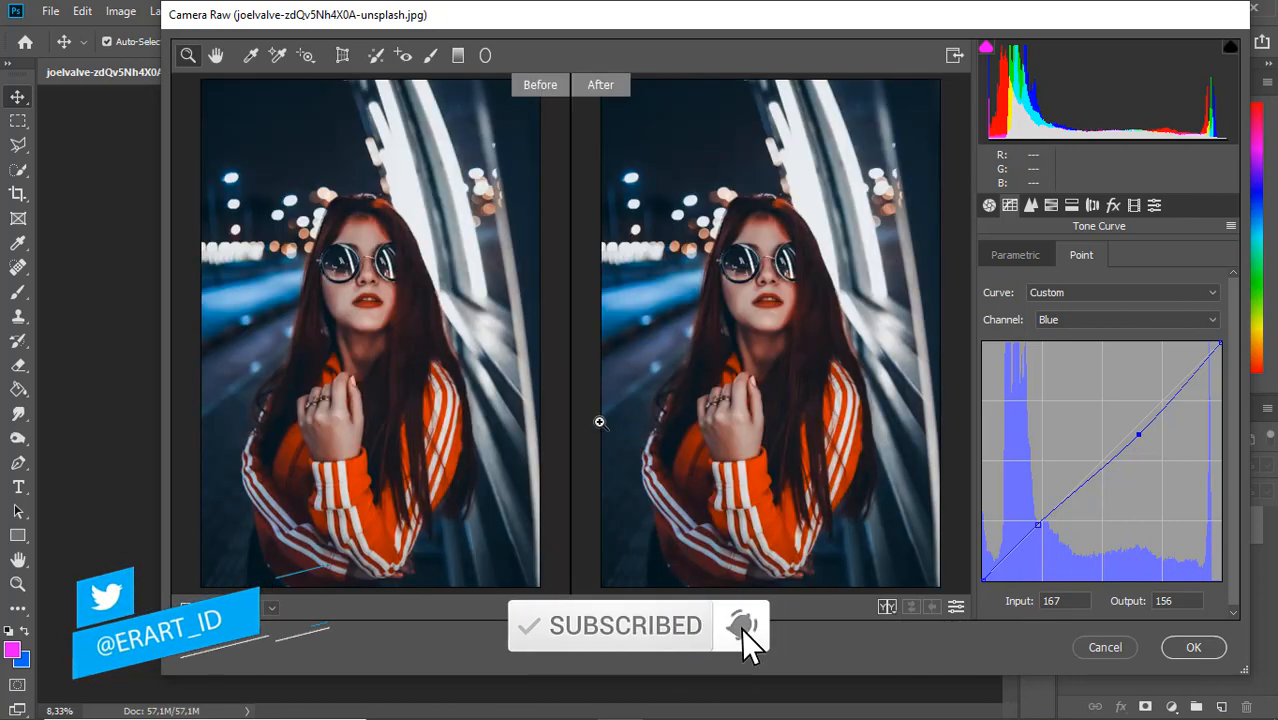
left_click(1133, 320)
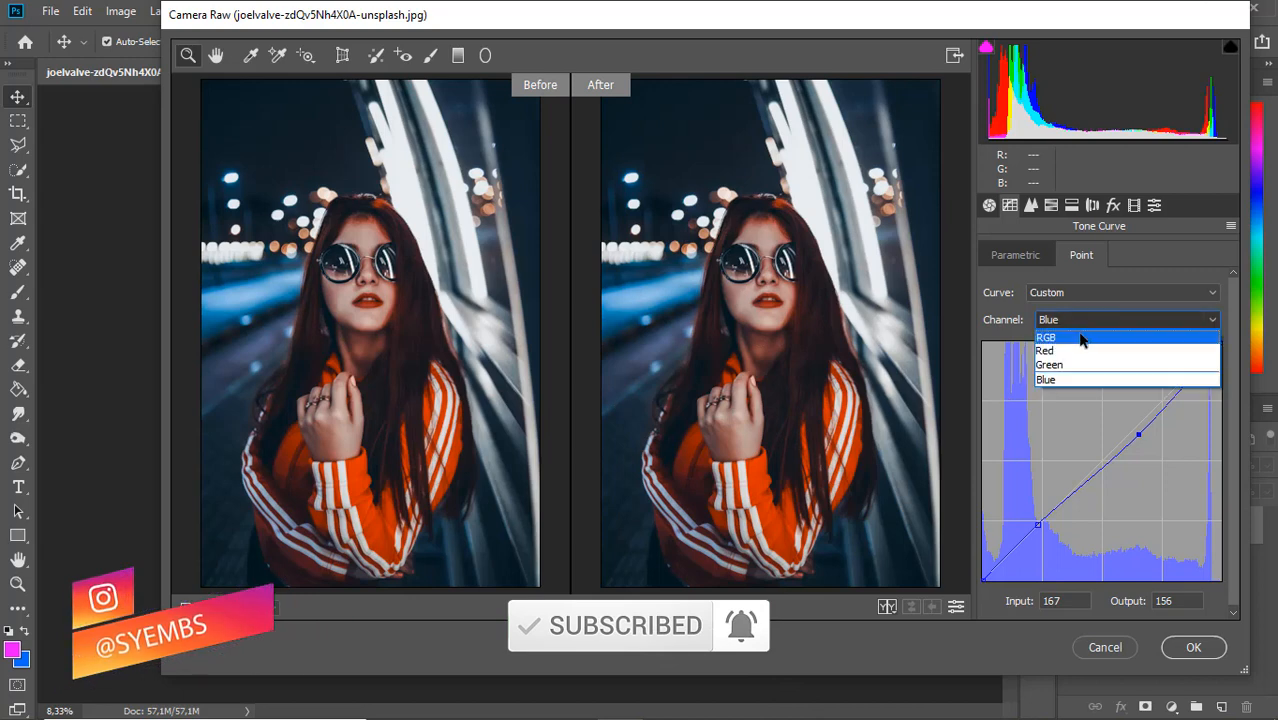
left_click(1085, 334)
left_click_drag(1025, 530, 1020, 530)
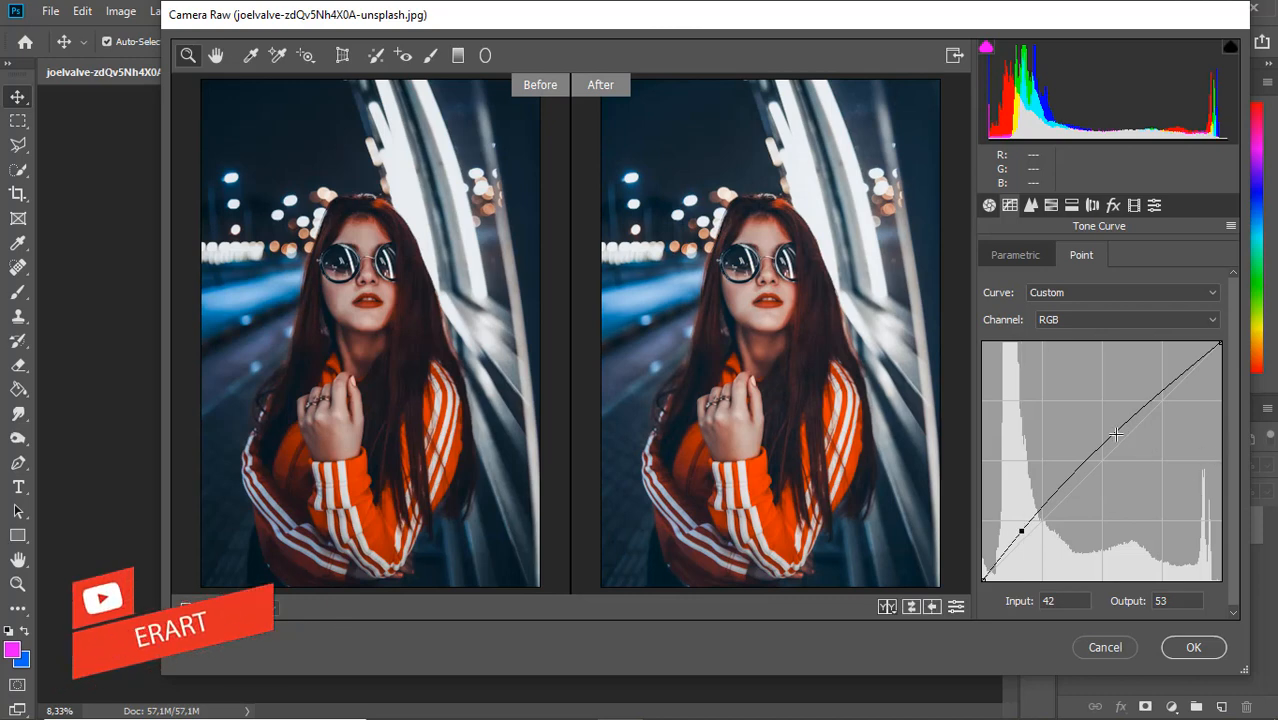
mouse_move(1120, 429)
left_mouse_down()
mouse_move(1147, 429)
mouse_move(1133, 417)
left_mouse_up()
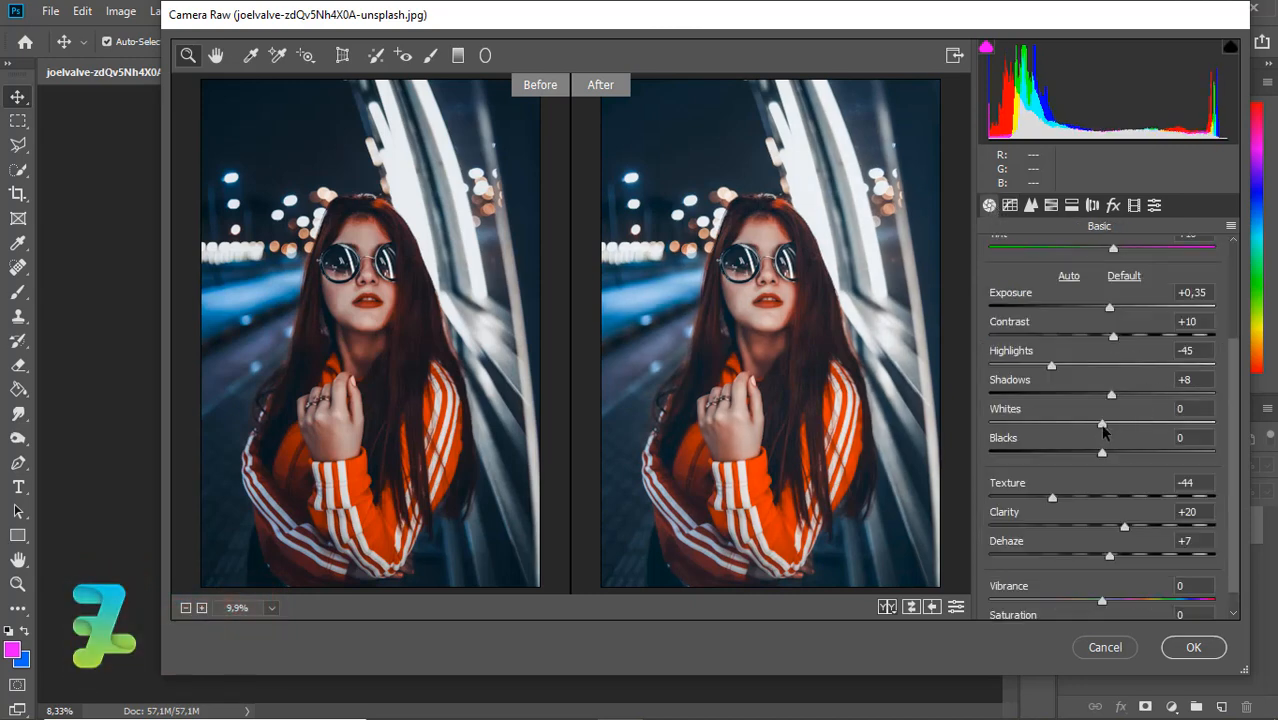
Step: Raise the whites slightly and apply the Camera Raw adjustments to the portrait
mouse_move(1104, 430)
left_mouse_down()
mouse_move(1062, 430)
mouse_move(1123, 430)
left_mouse_up()
left_click(1199, 651)
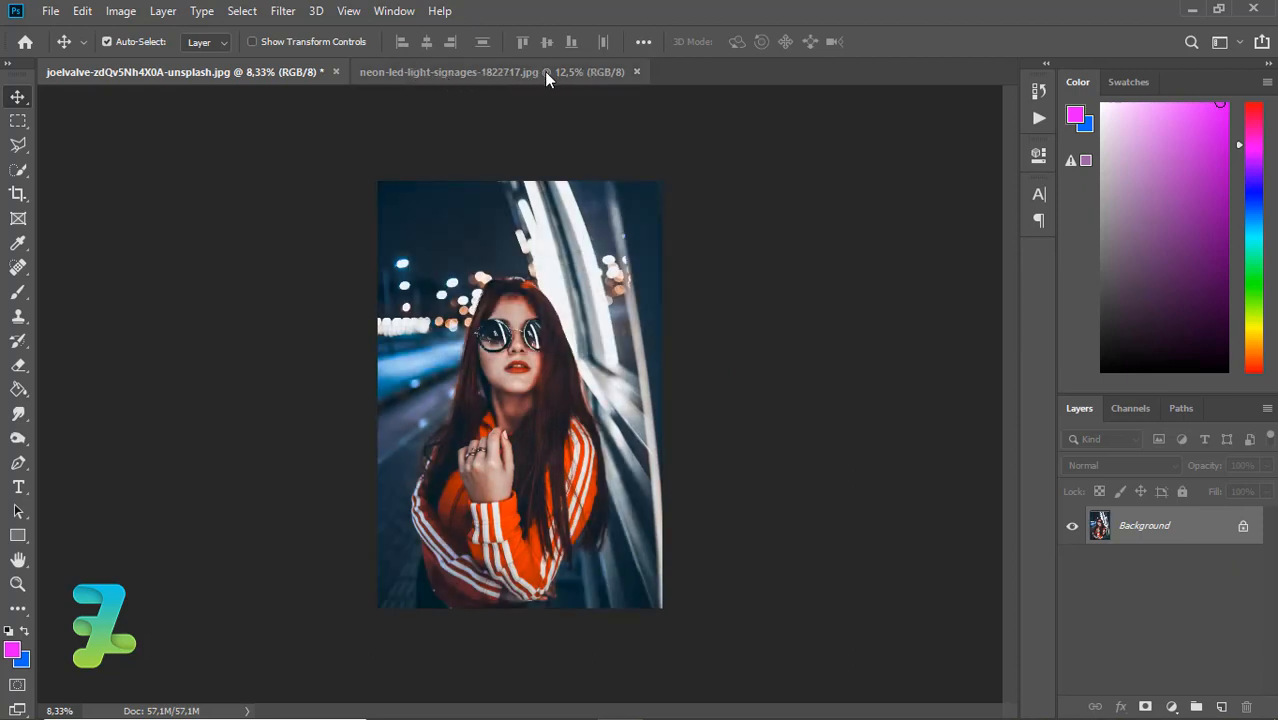
Step: Float the neon sign image, copy it into the portrait document as a new layer, and dock its window again
left_click(545, 78)
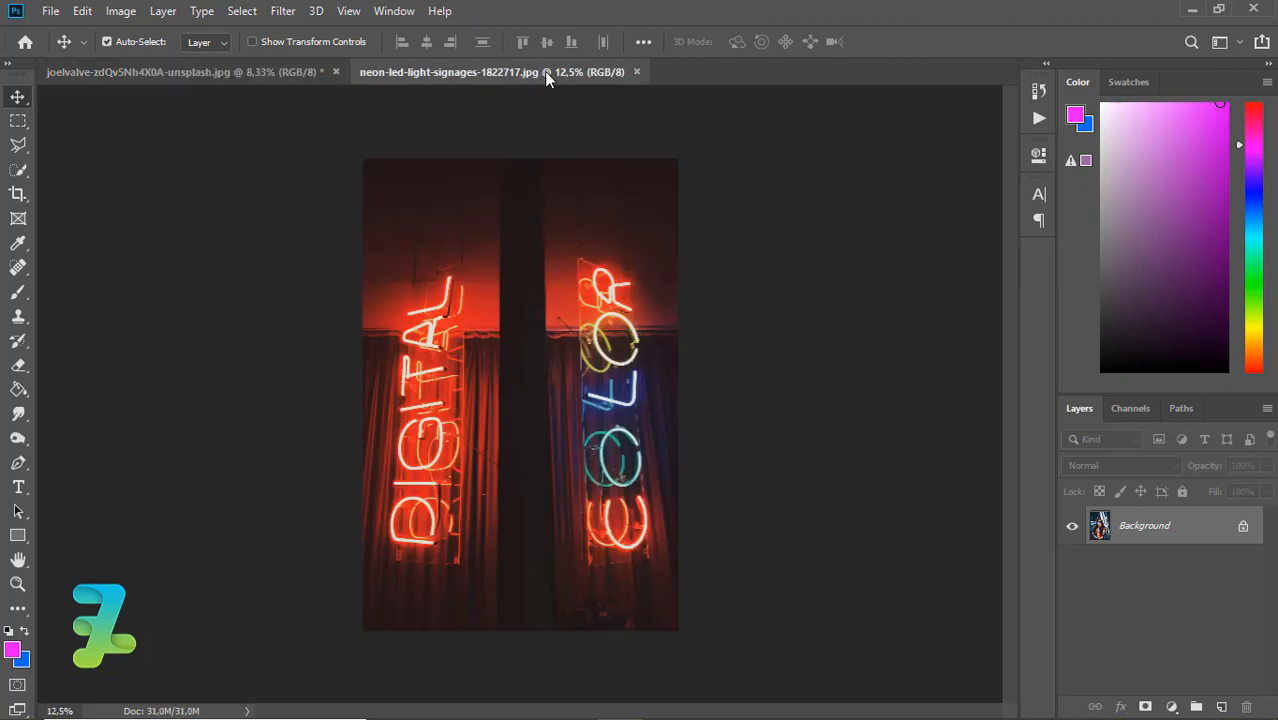
right_click(546, 76)
left_click(620, 146)
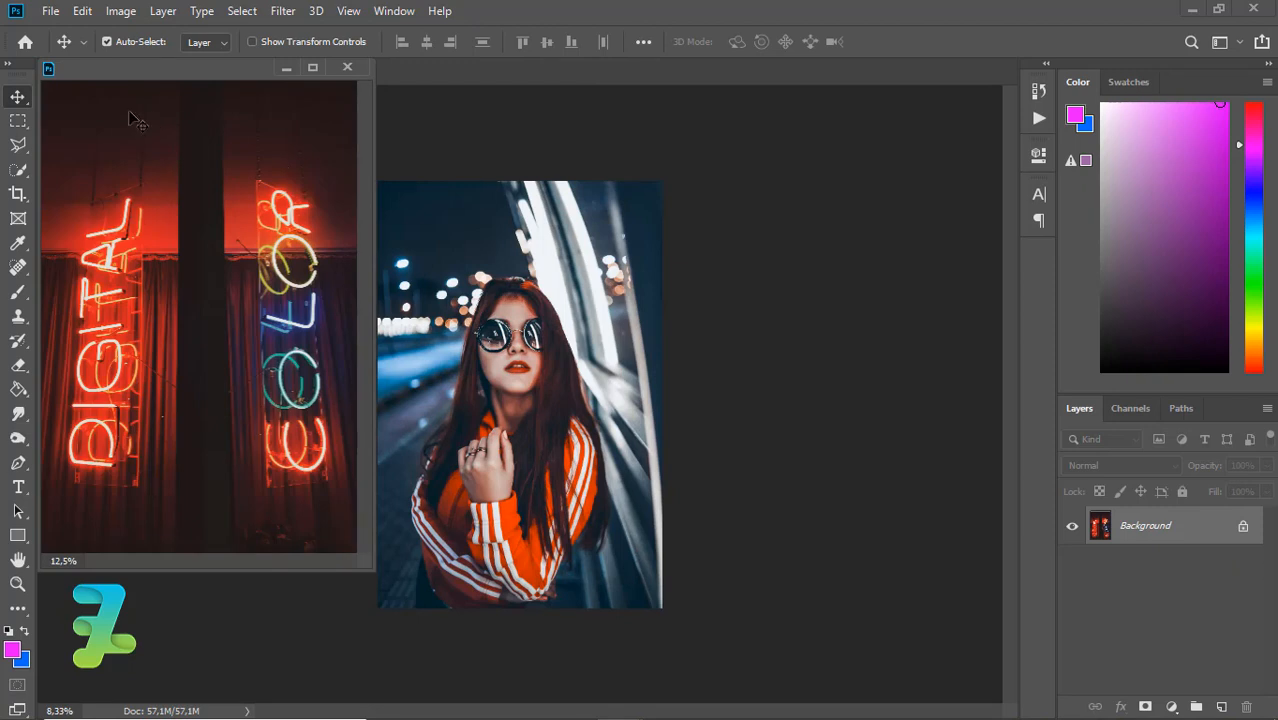
left_click_drag(908, 443, 519, 332)
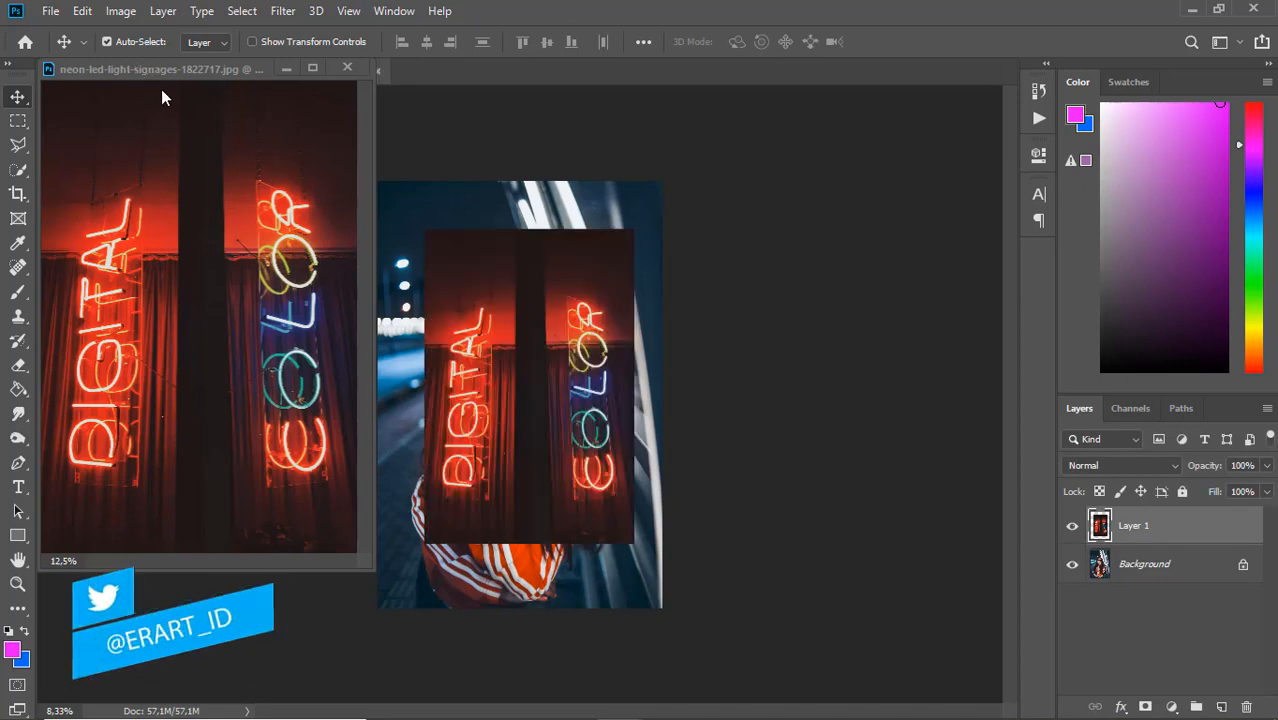
left_click_drag(152, 69, 431, 70)
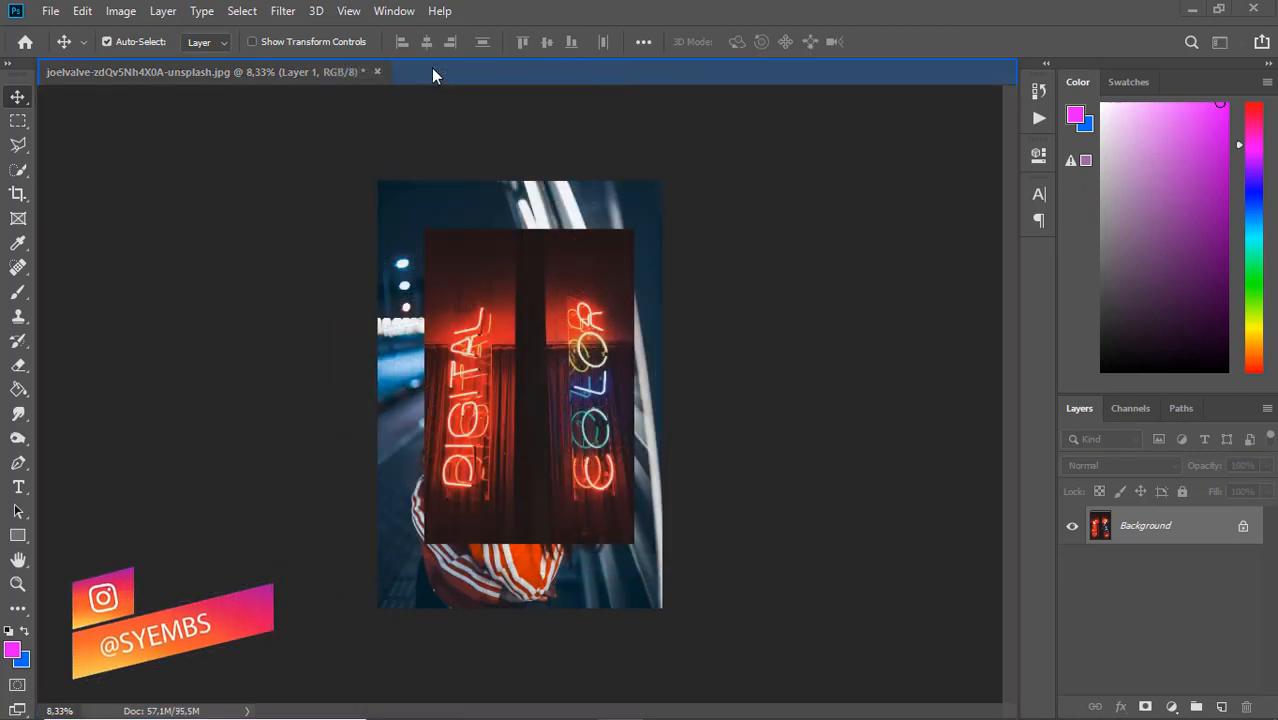
left_click(262, 72)
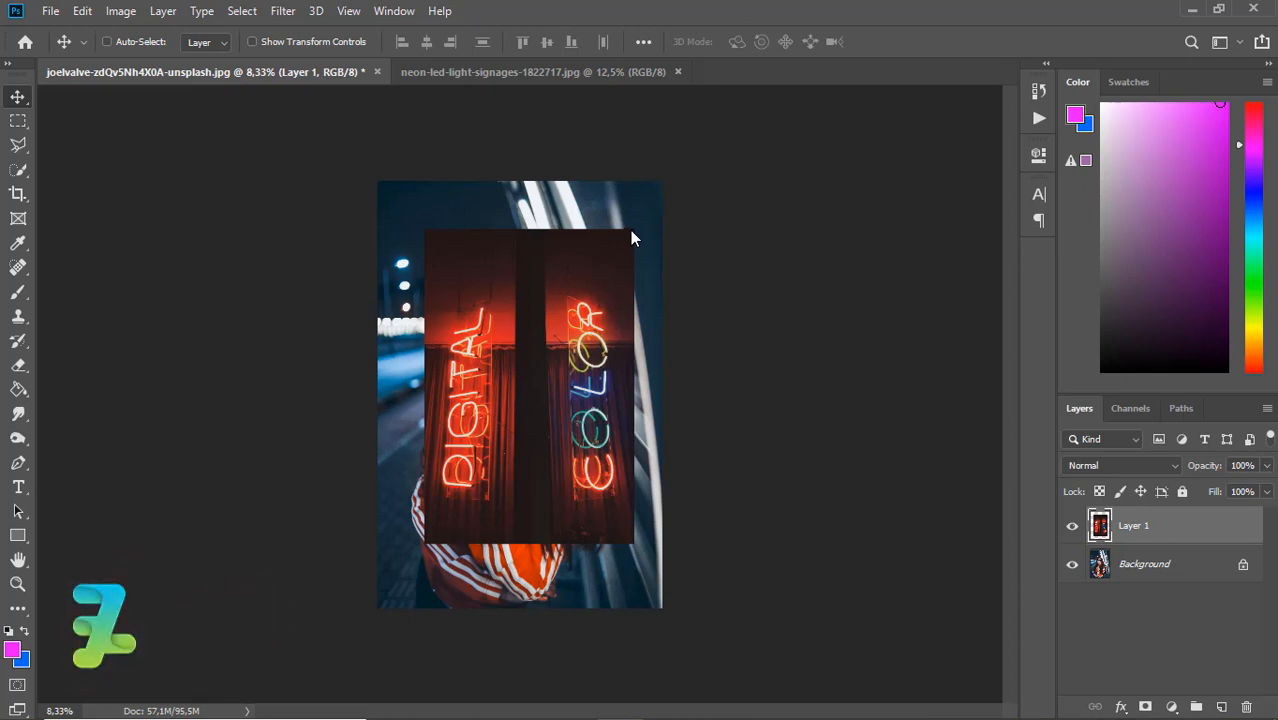
Step: Scale the neon sign layer proportionally to 137.63% and position it so it covers the whole portrait
key("ctrl+t")
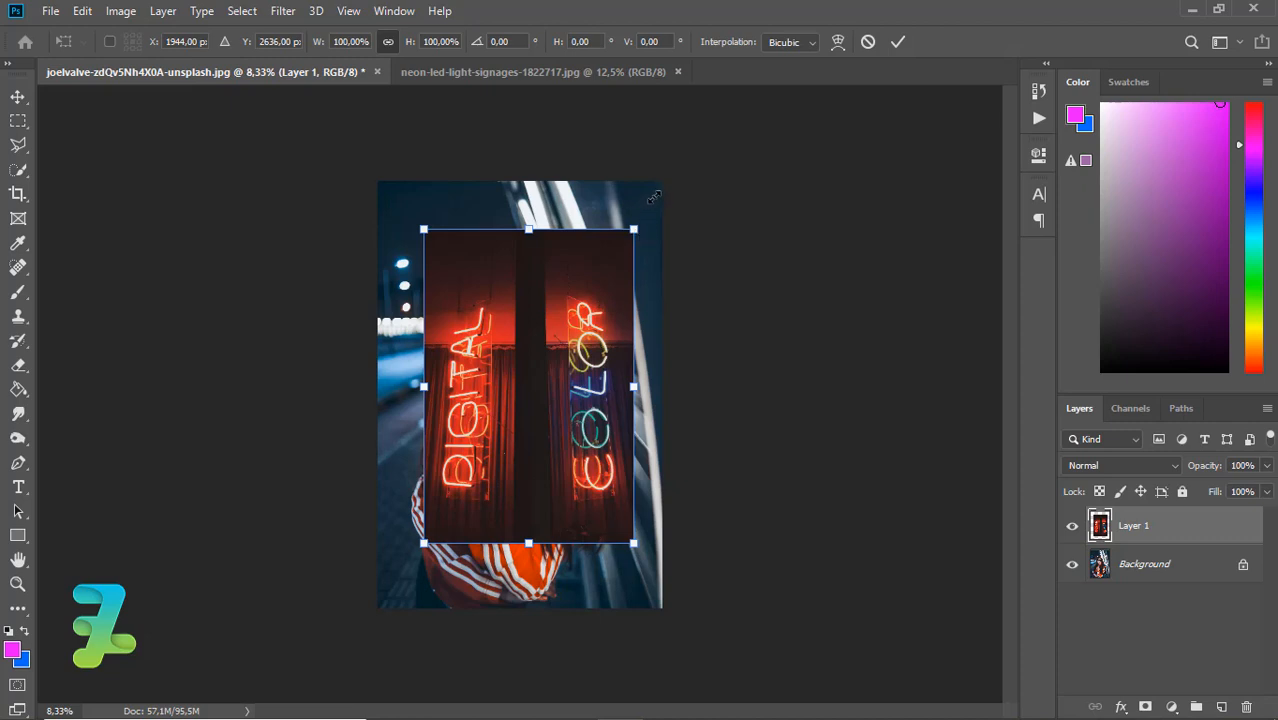
left_click_drag(633, 229, 677, 170)
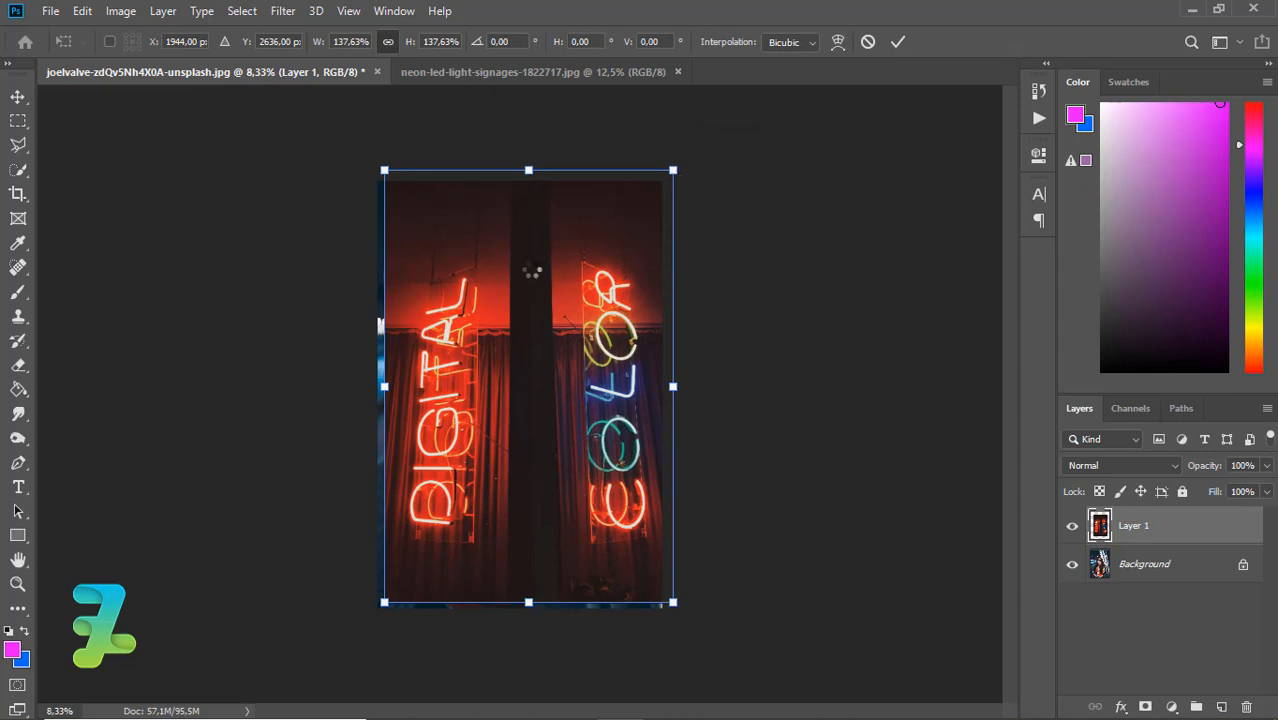
left_click_drag(532, 270, 534, 262)
key("Return")
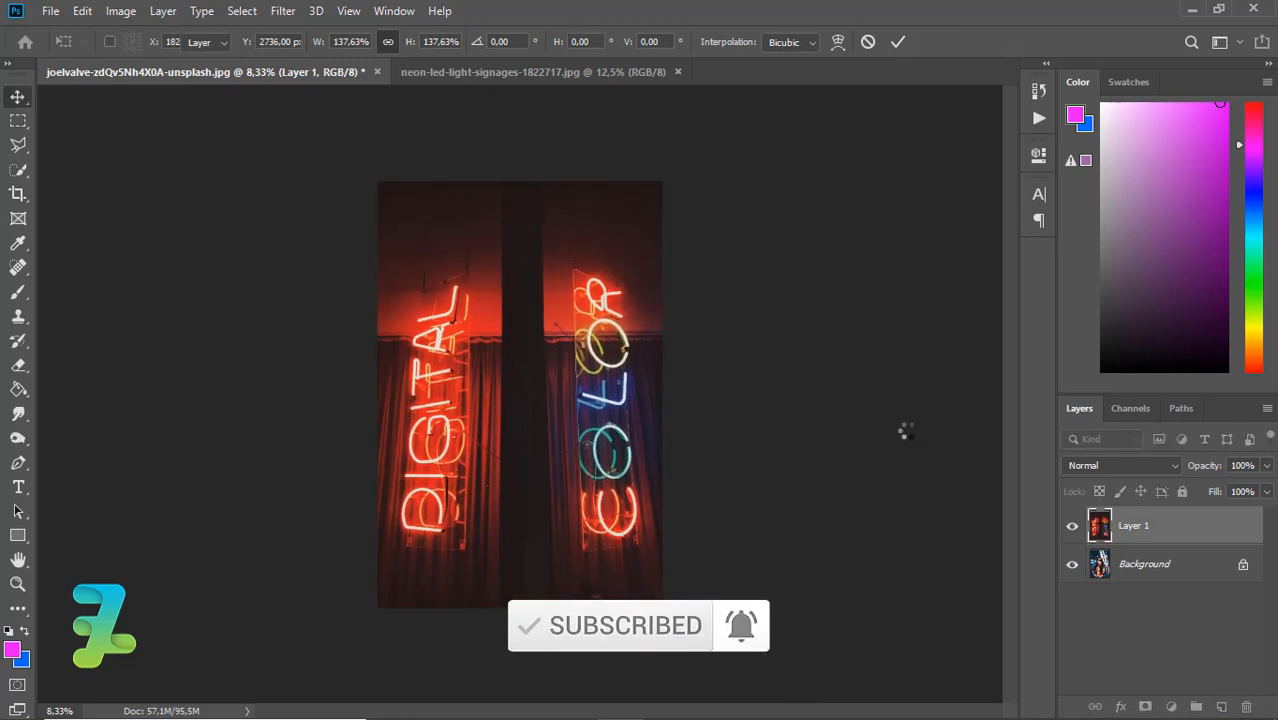
Step: Set the neon sign layer's blend mode to Color Dodge and add a layer mask to it
left_click(1112, 472)
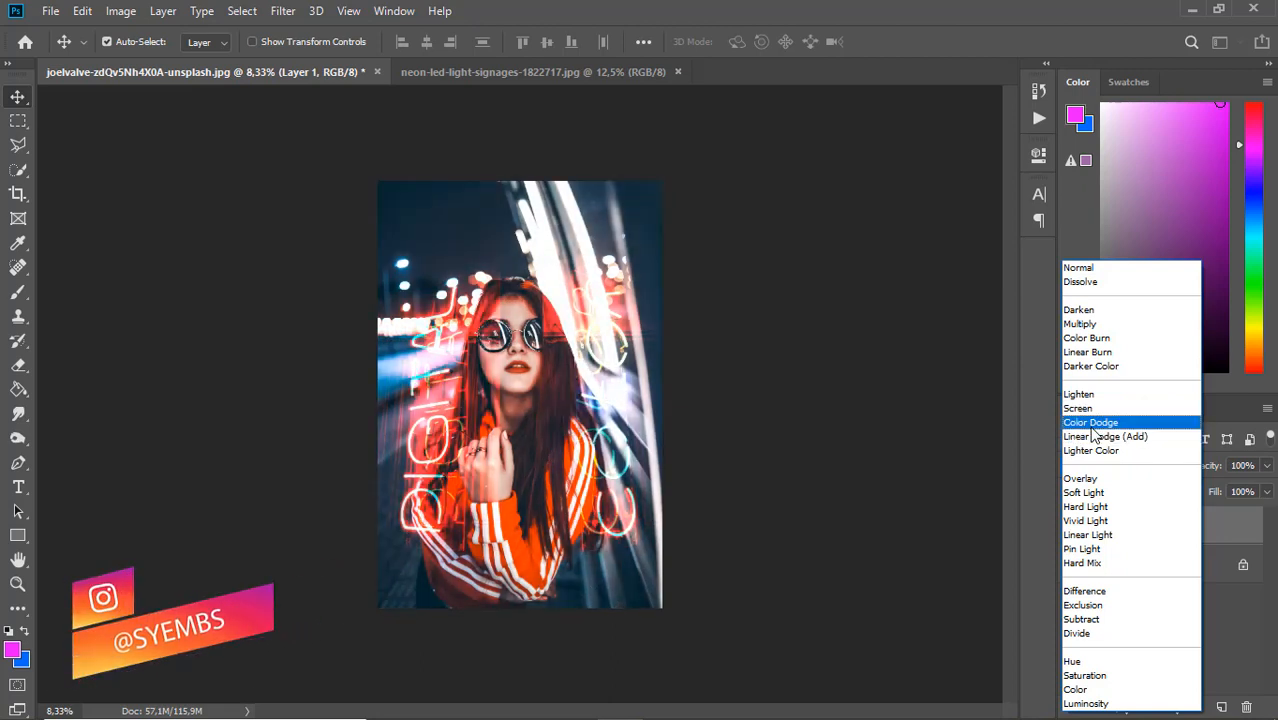
left_click(1092, 424)
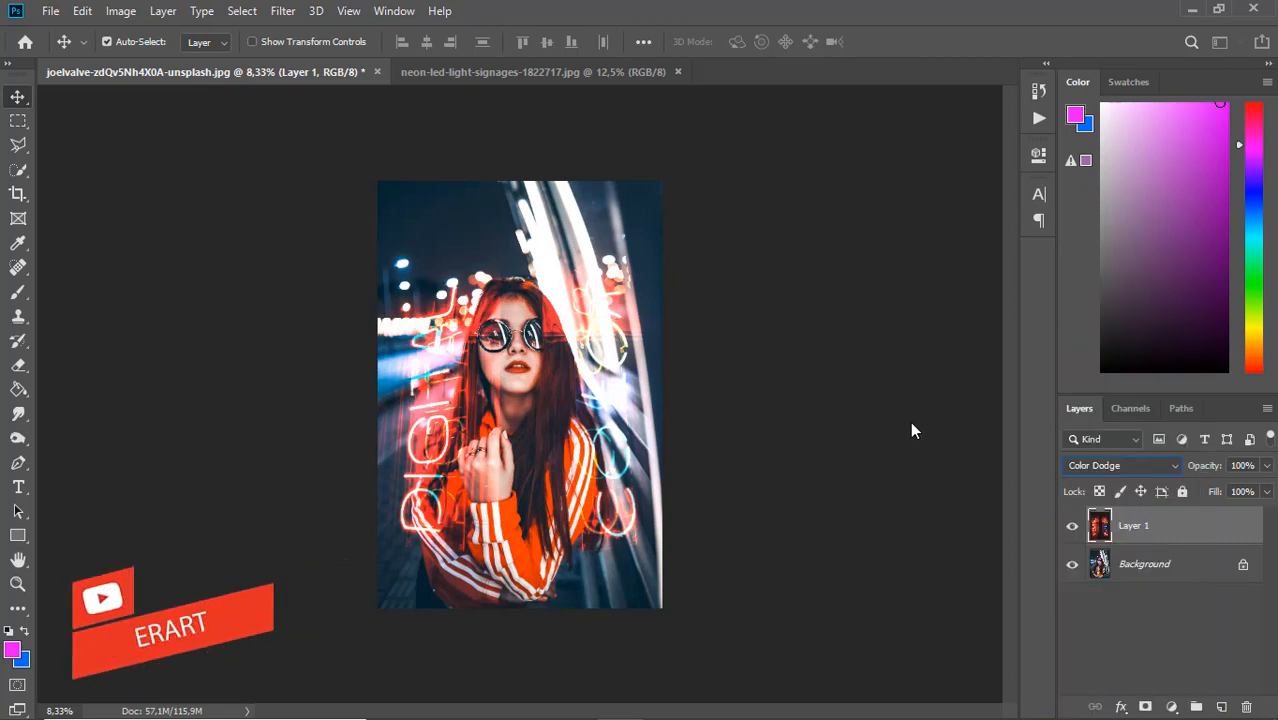
key("ctrl+plus")
key("ctrl+plus")
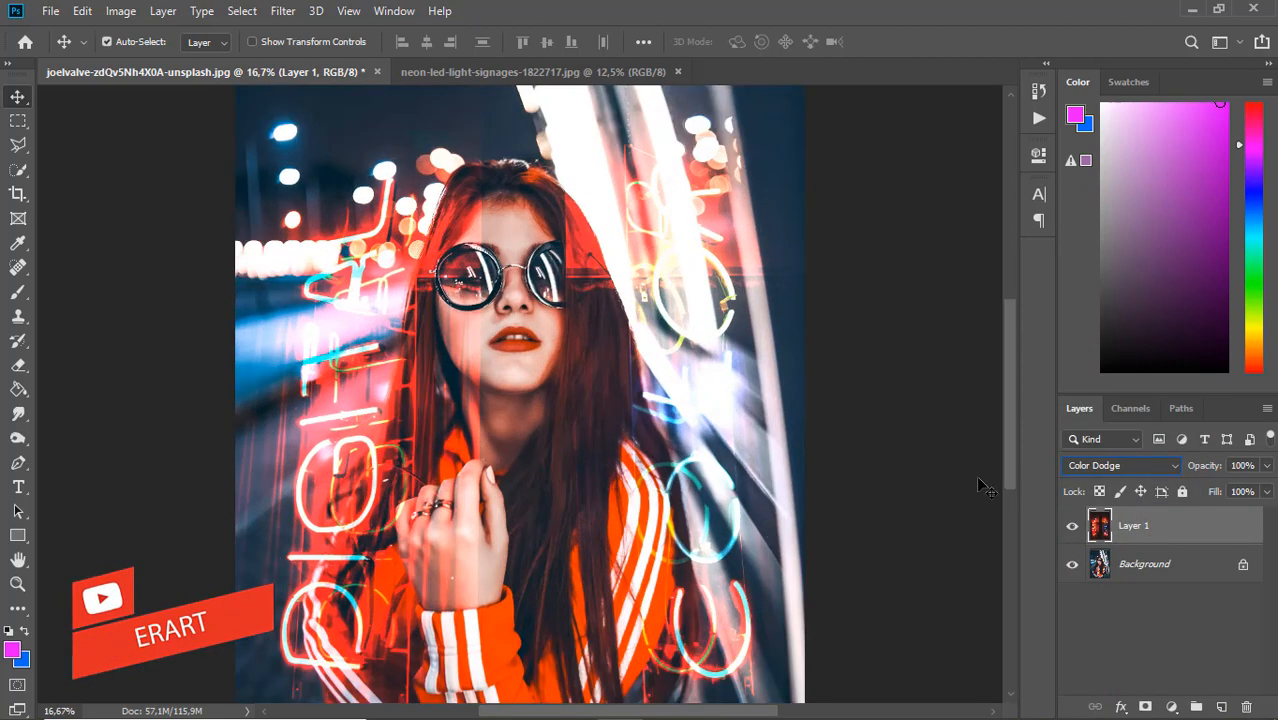
left_click(1145, 707)
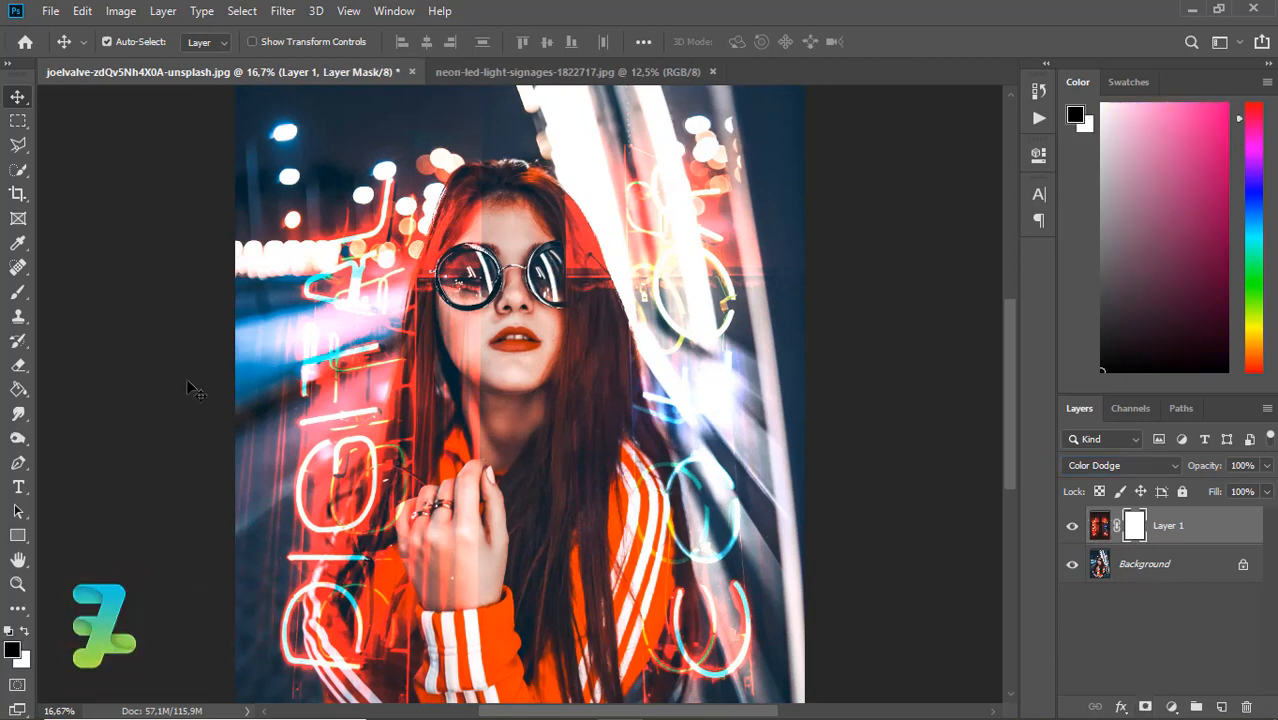
Step: Paint black on the layer mask with a 300 px brush at 68% opacity from the woman's forehead down to her raised hand
key("b")
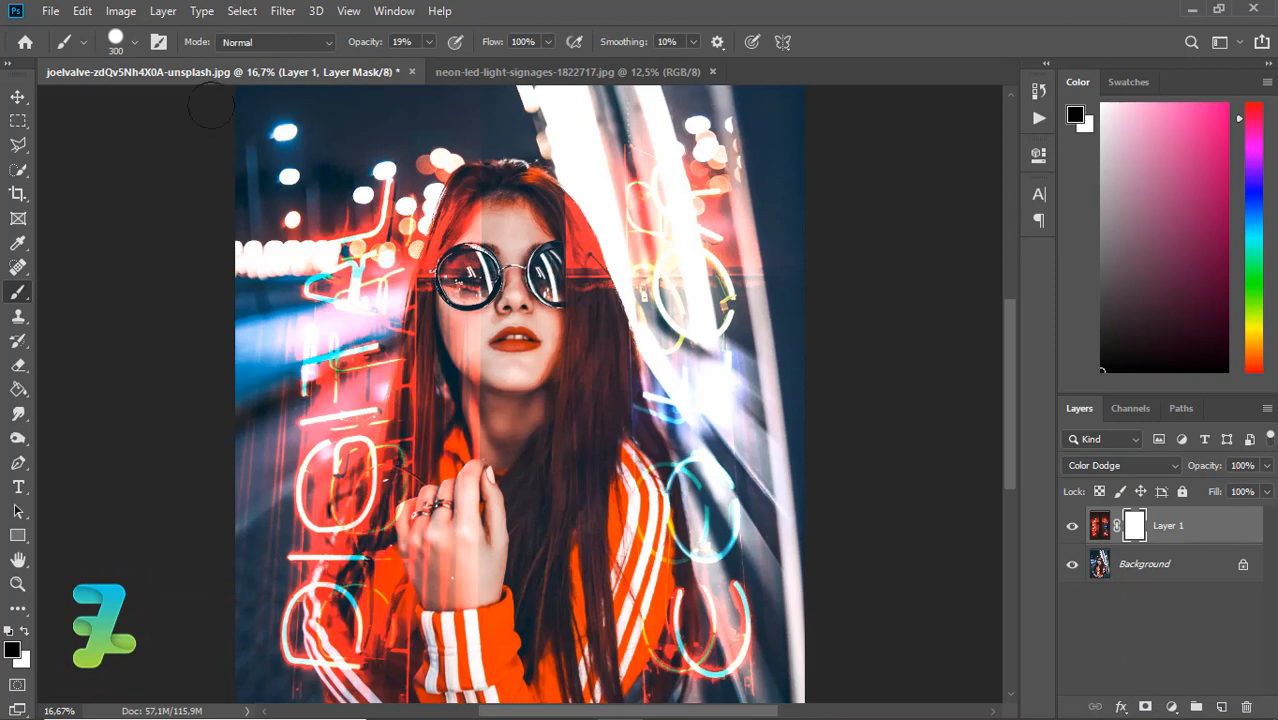
left_click(136, 42)
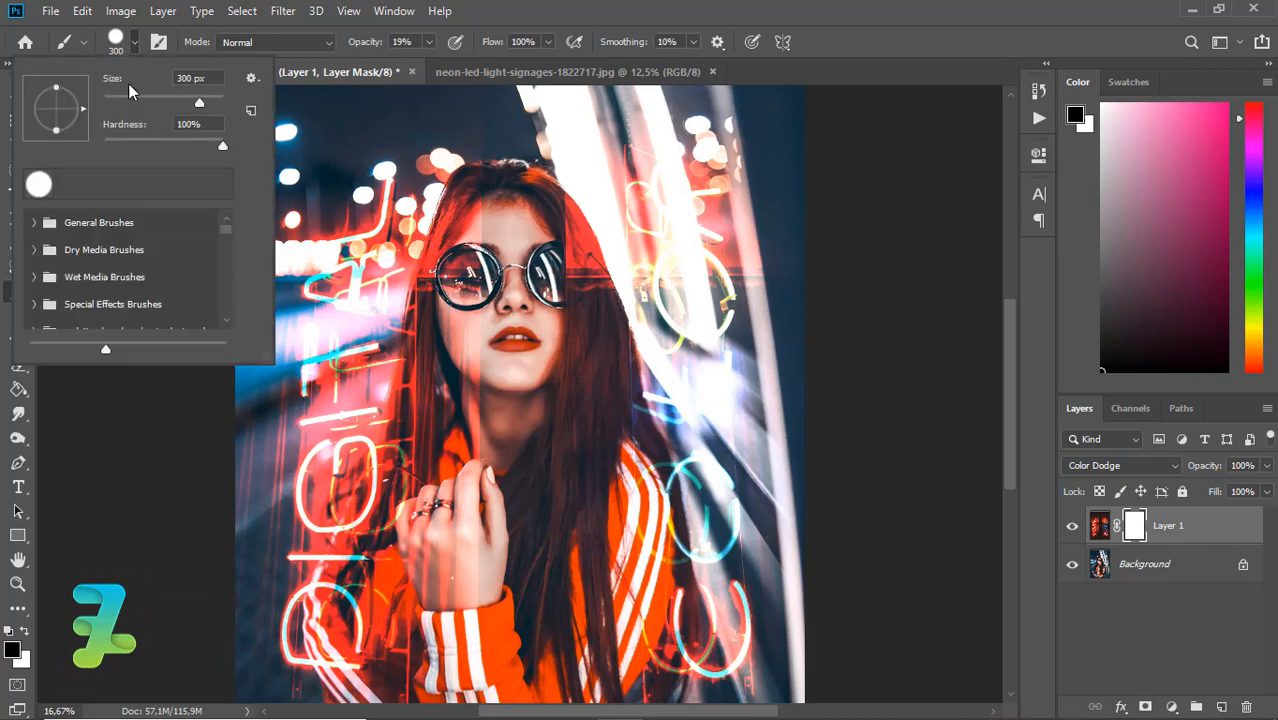
left_click(138, 42)
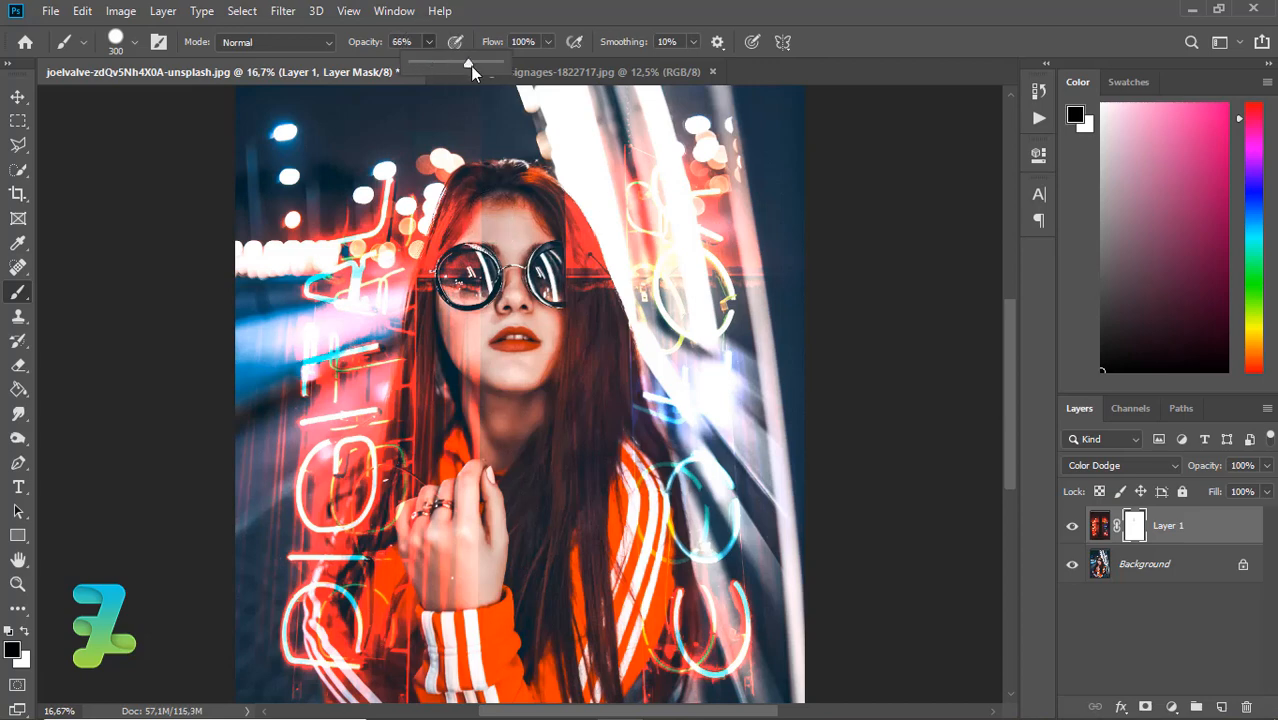
left_click(432, 43)
mouse_move(486, 214)
left_mouse_down()
mouse_move(494, 245)
mouse_move(495, 128)
mouse_move(498, 300)
mouse_move(485, 297)
mouse_move(507, 327)
mouse_move(493, 335)
mouse_move(511, 300)
mouse_move(485, 599)
left_mouse_up()
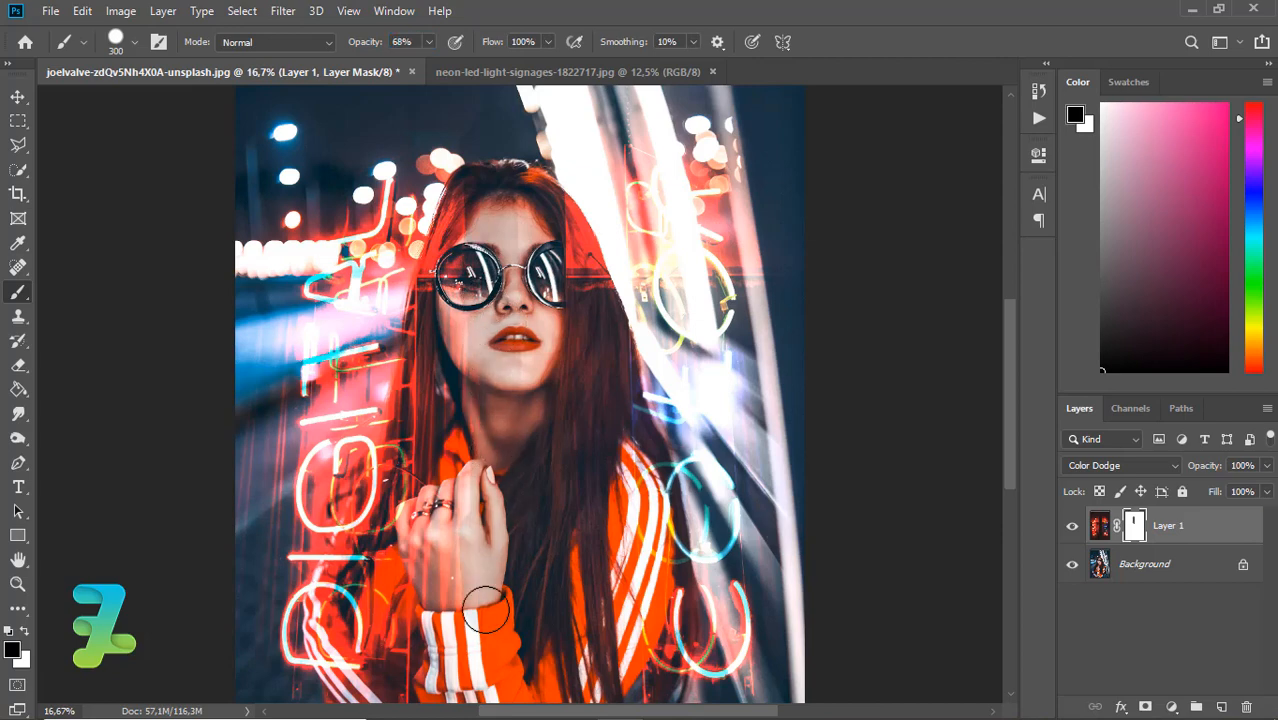
Step: Switch to a soft round 300 px brush and paint the neon layer's mask black over the woman's face, neck, hand and hair
left_click(124, 40)
left_click(136, 45)
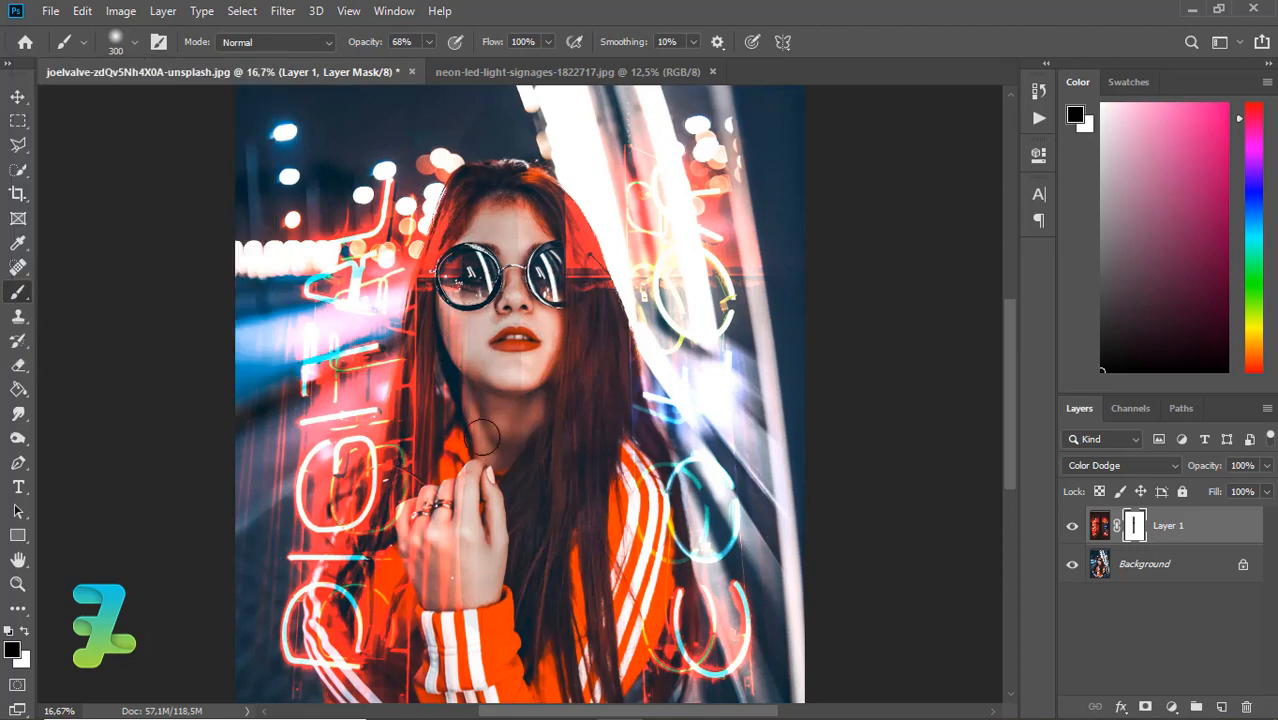
left_click_drag(465, 228, 456, 288)
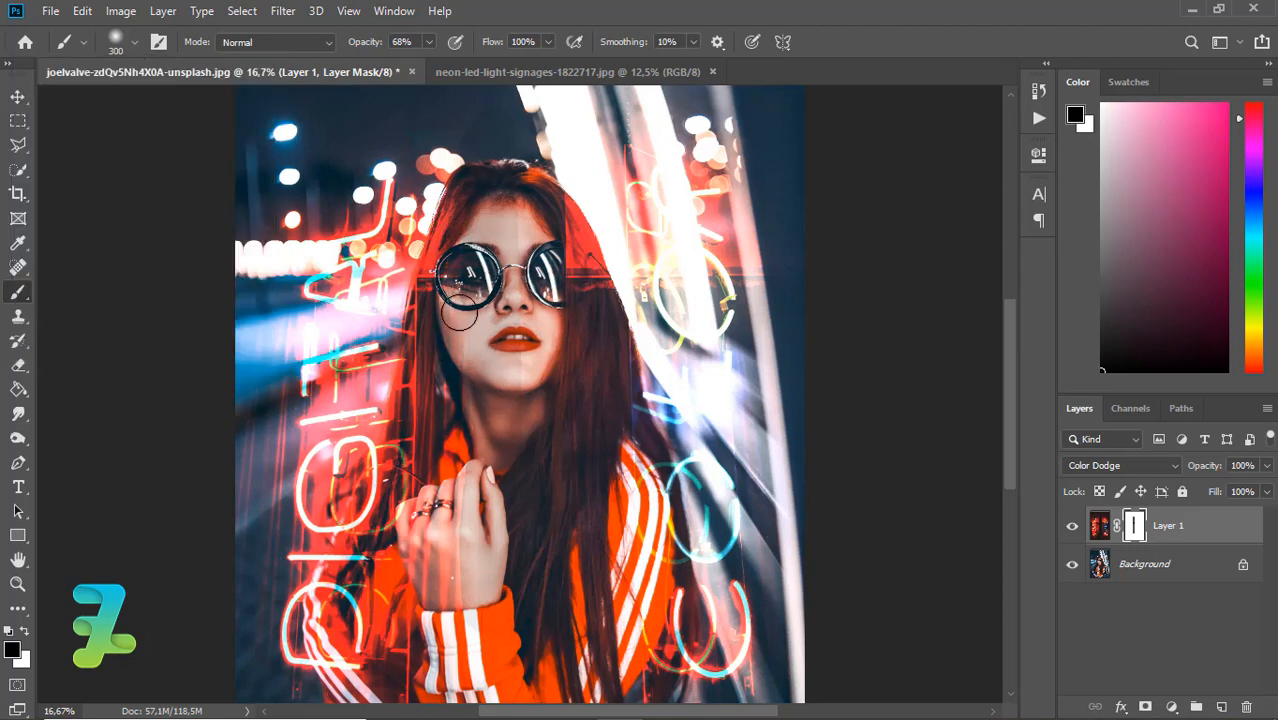
left_click_drag(457, 442, 462, 476)
mouse_move(478, 597)
left_mouse_down()
mouse_move(462, 556)
mouse_move(462, 580)
mouse_move(465, 563)
mouse_move(428, 559)
mouse_move(439, 527)
left_mouse_up()
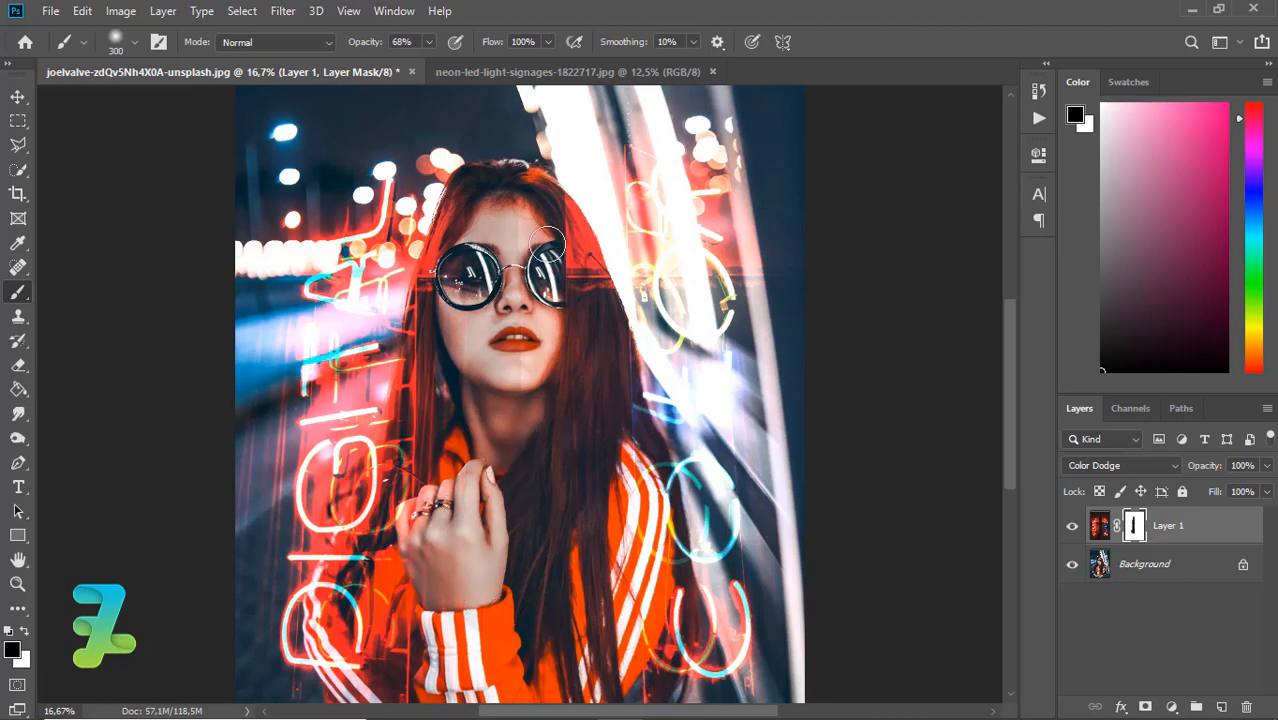
mouse_move(547, 244)
left_mouse_down()
mouse_move(564, 295)
mouse_move(575, 270)
mouse_move(548, 191)
mouse_move(542, 222)
mouse_move(553, 262)
left_mouse_up()
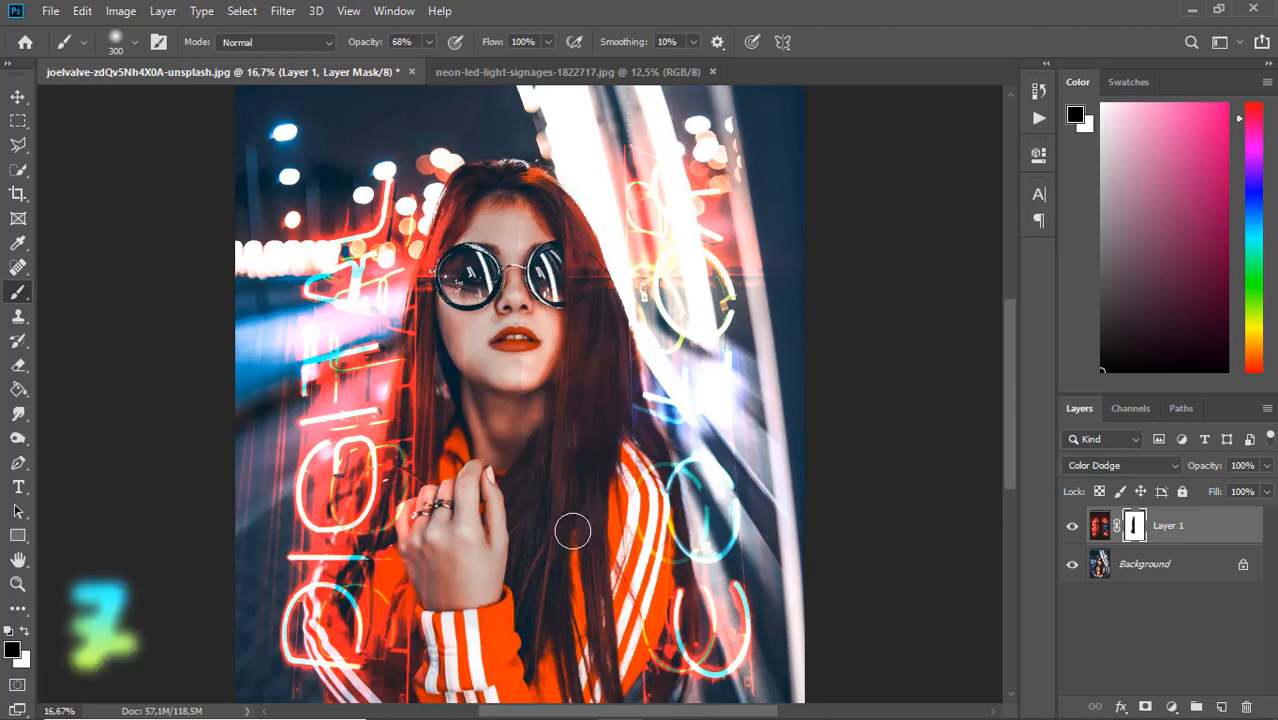
key("ctrl+minus")
key("ctrl+minus")
key("ctrl+plus")
key("ctrl+minus")
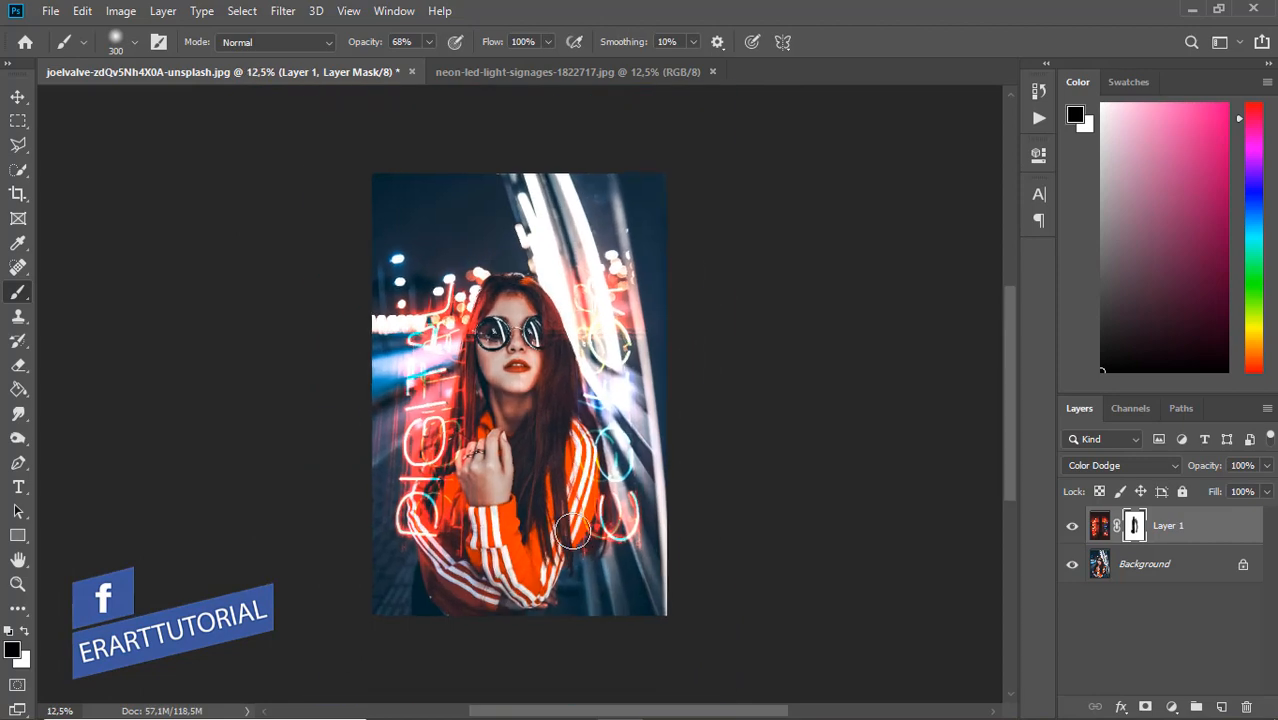
key("ctrl+plus")
key("ctrl+minus")
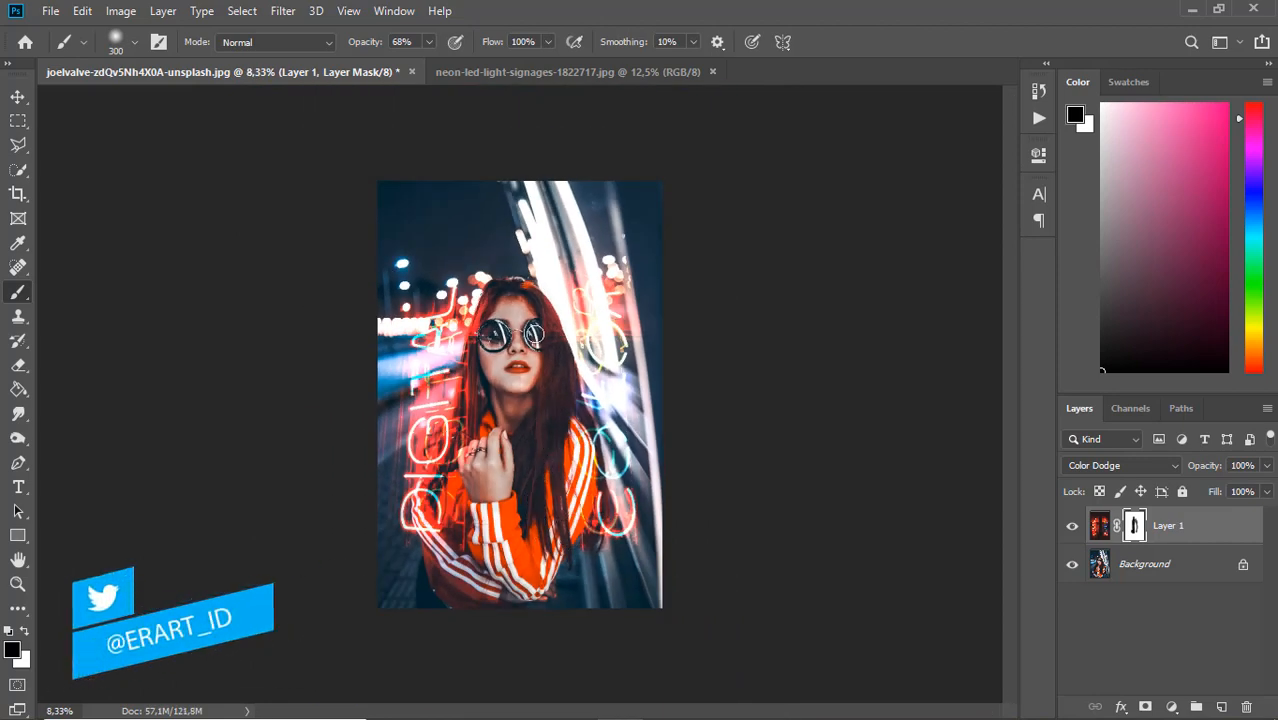
Step: Add a Photo Filter adjustment layer above the neon sign layer with the custom color 32b4ff
left_click(18, 96)
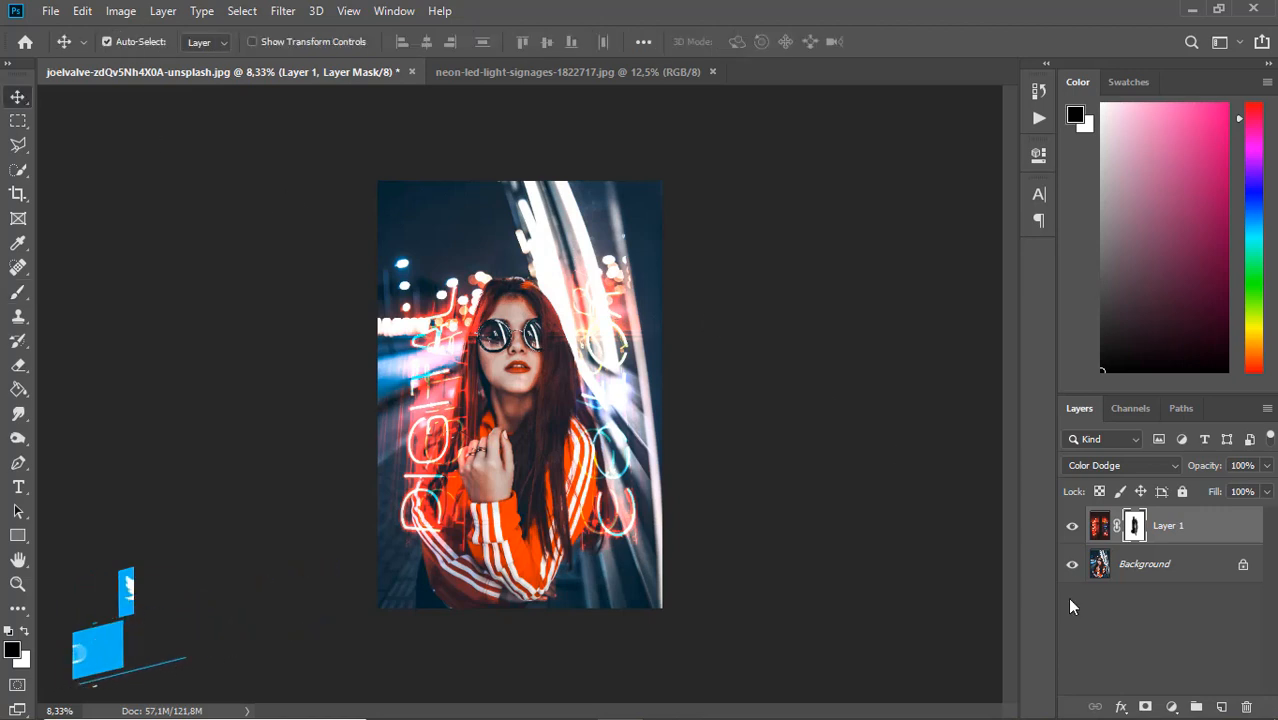
left_click(1173, 706)
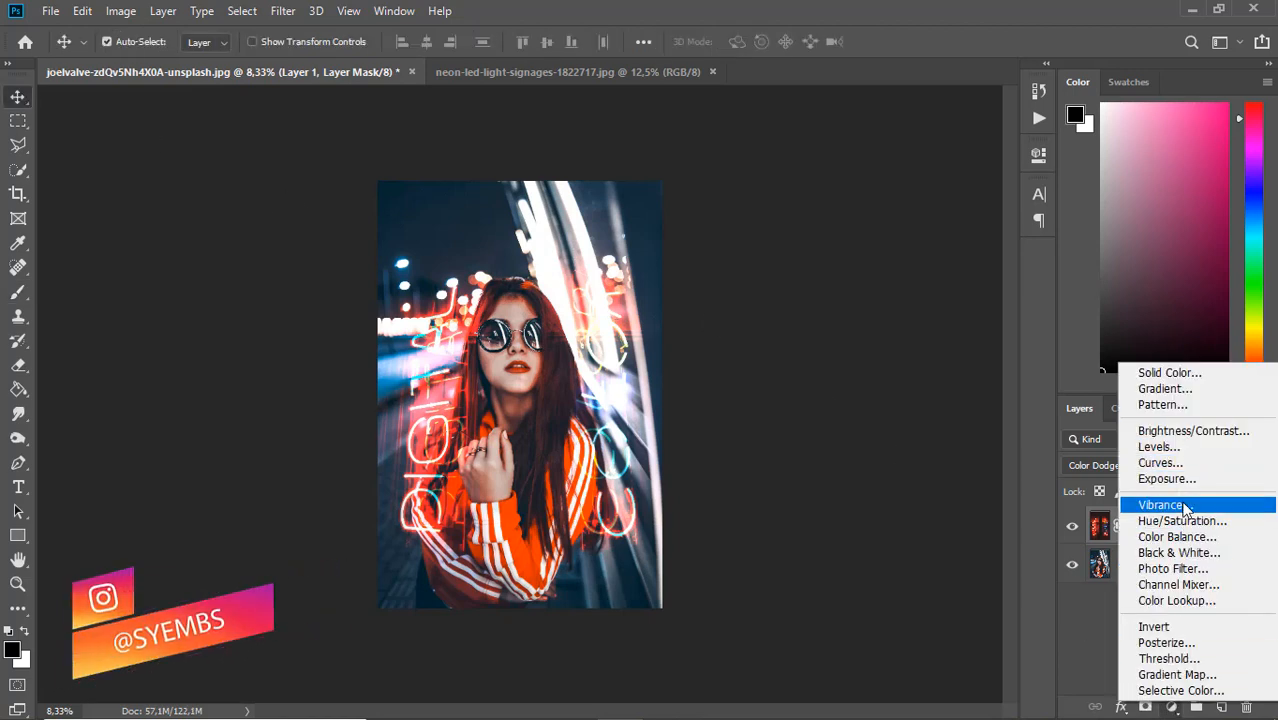
left_click(1176, 568)
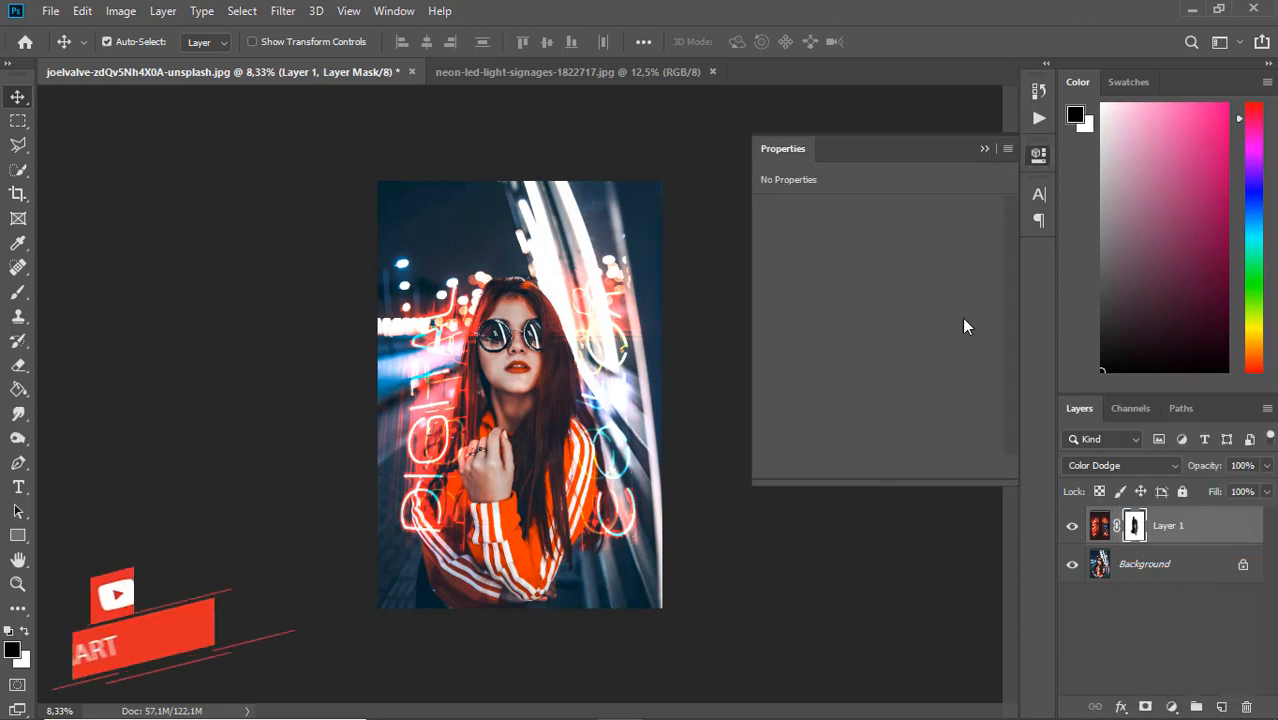
left_click(822, 247)
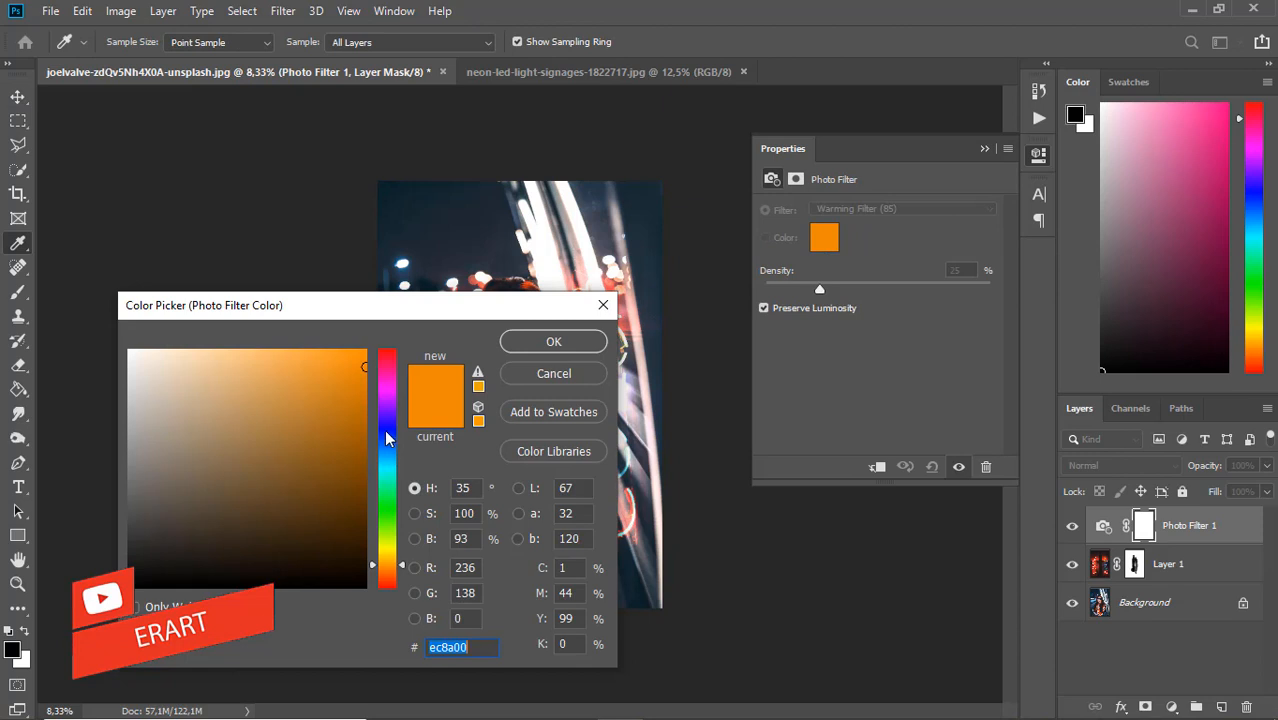
type("4a32ff")
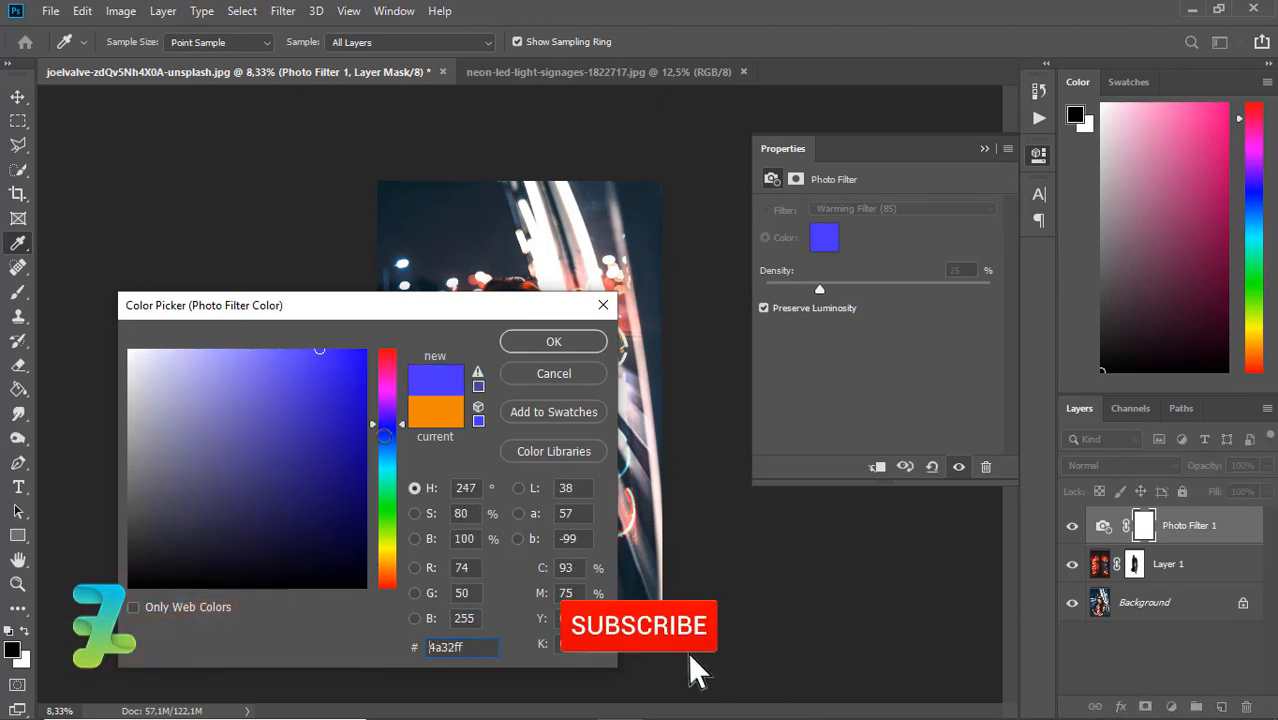
left_click_drag(385, 436, 390, 455)
left_click(527, 342)
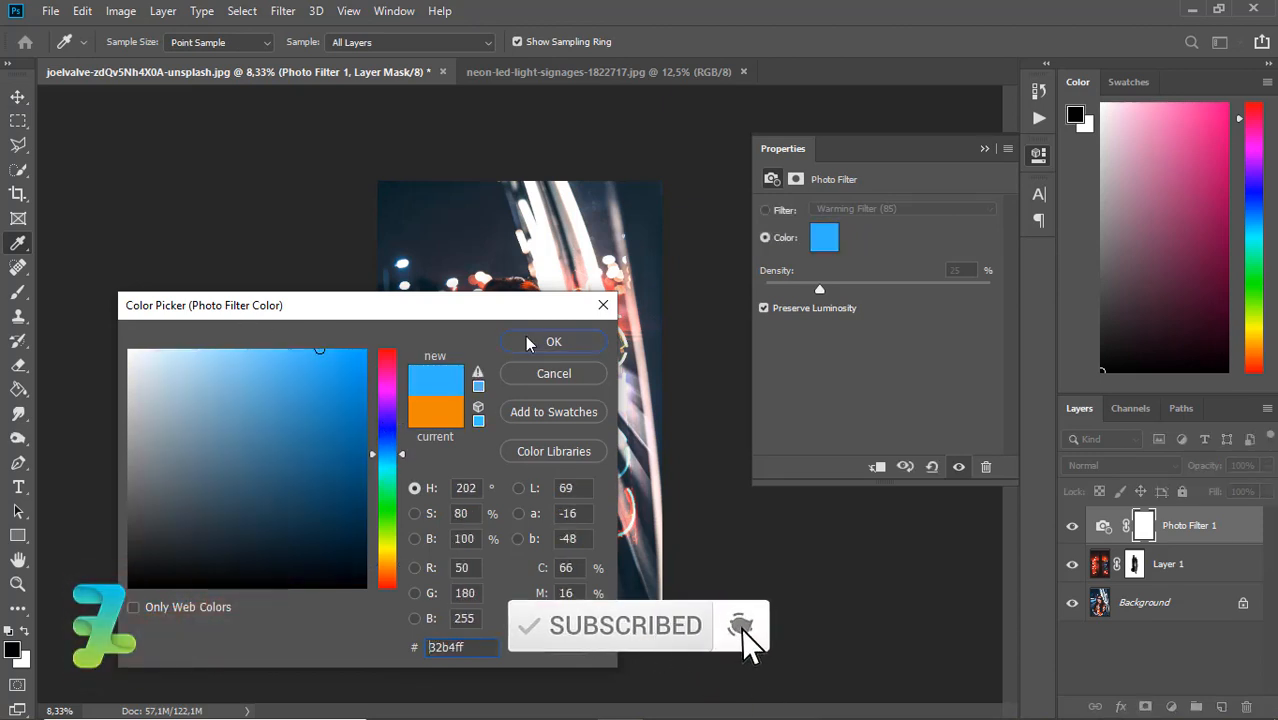
left_click(986, 148)
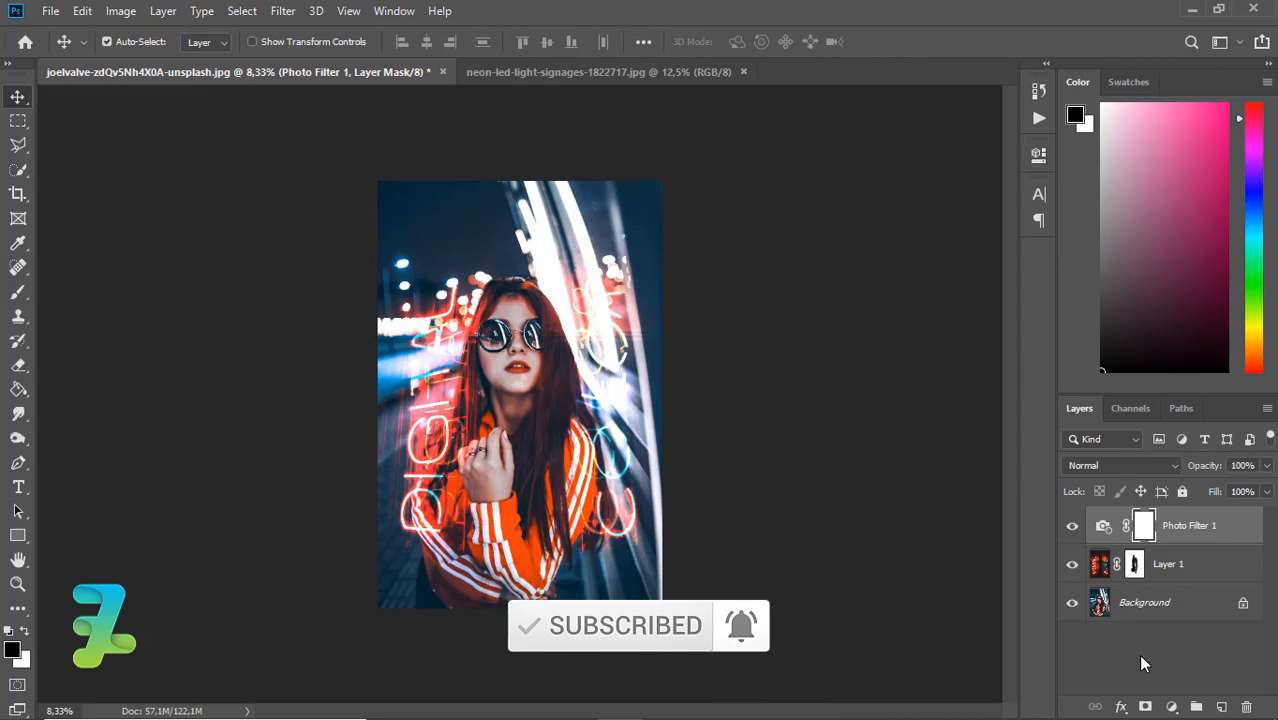
Step: Add a Brightness/Contrast adjustment layer above the Photo Filter and adjust its brightness and contrast
left_click(1171, 707)
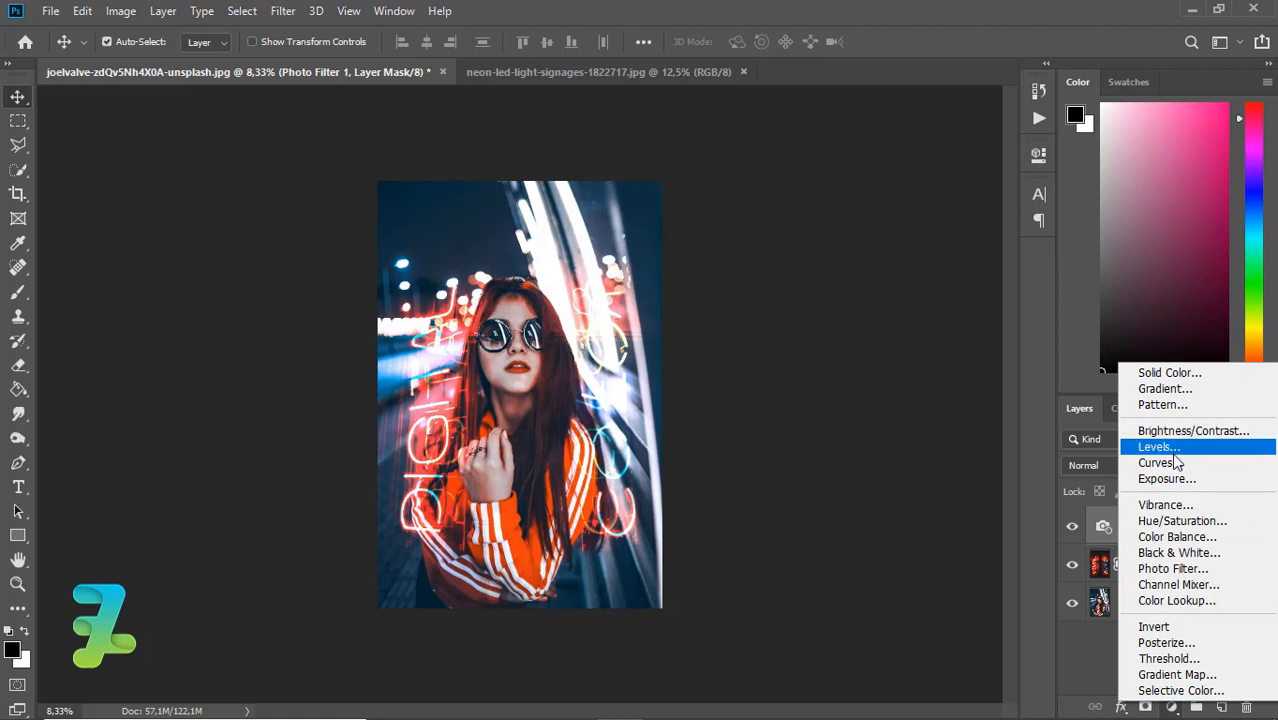
left_click(1193, 430)
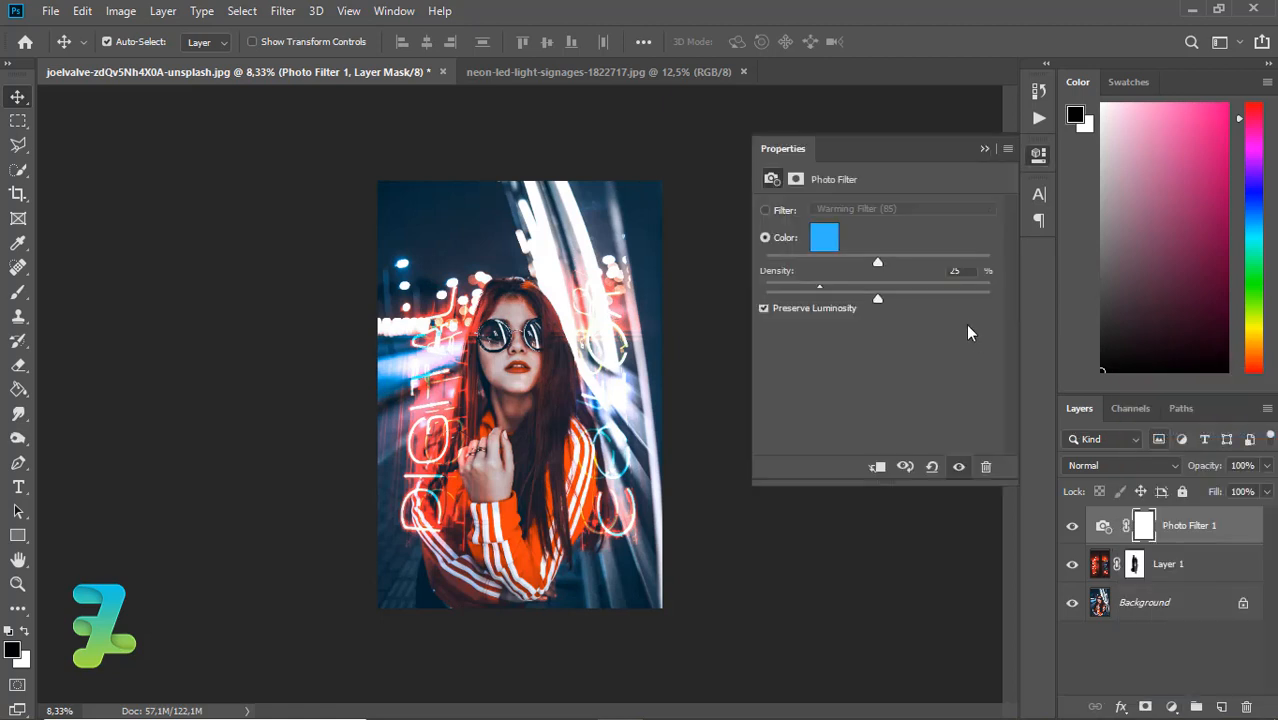
left_click_drag(883, 293, 886, 260)
left_click(984, 149)
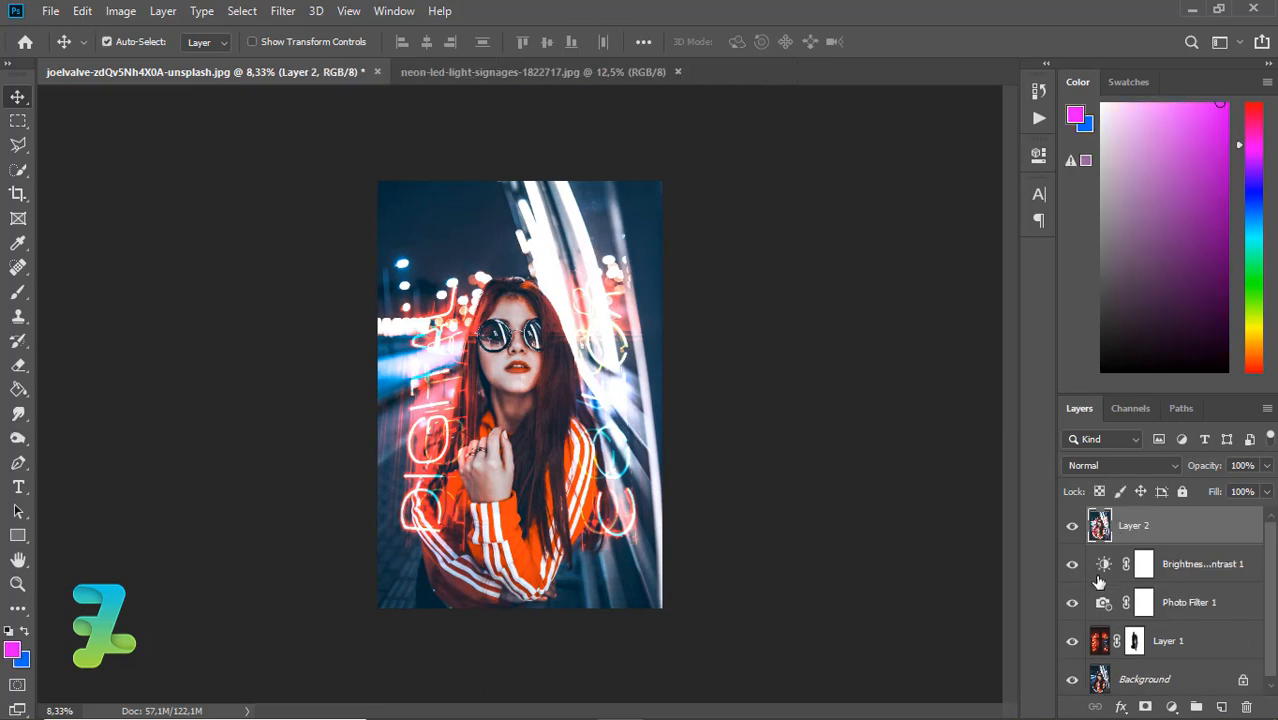
Step: Run Apply Image on Layer 2 with the Merged layer, RGB channel, Multiply blending and 100% opacity
left_click(119, 12)
key("Escape")
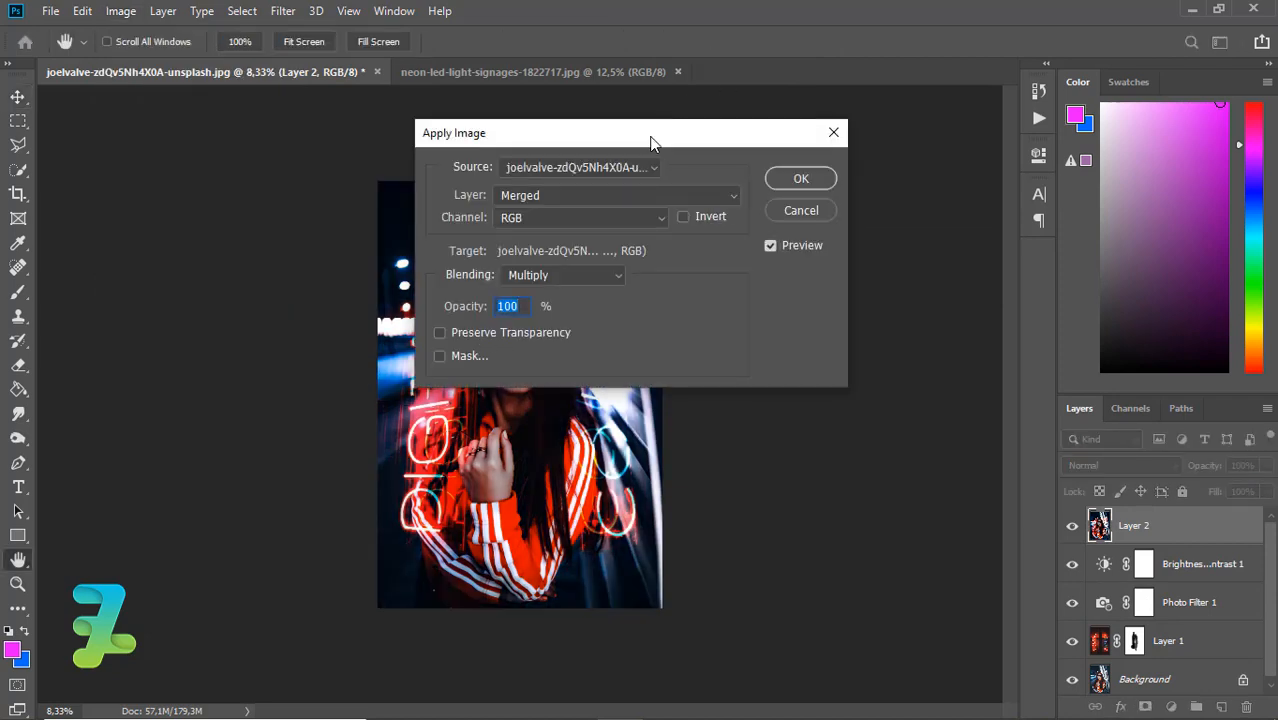
left_click_drag(651, 143, 921, 160)
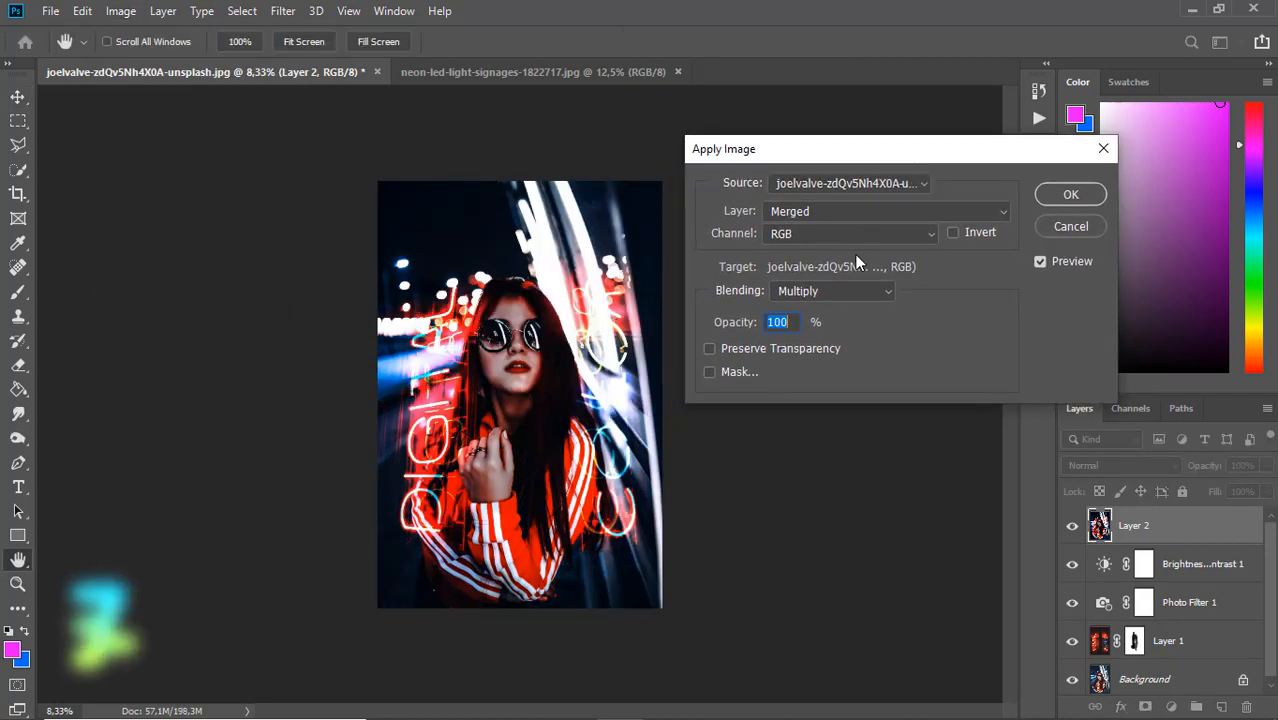
left_click(886, 293)
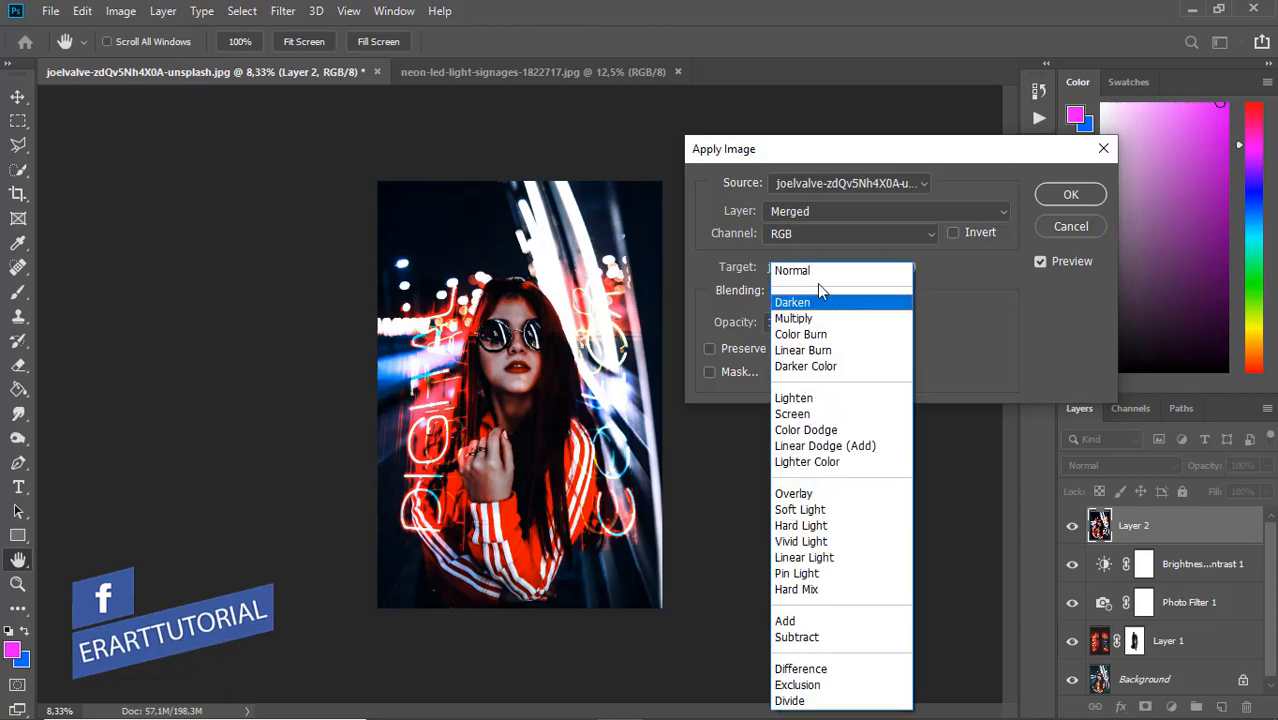
left_click(800, 413)
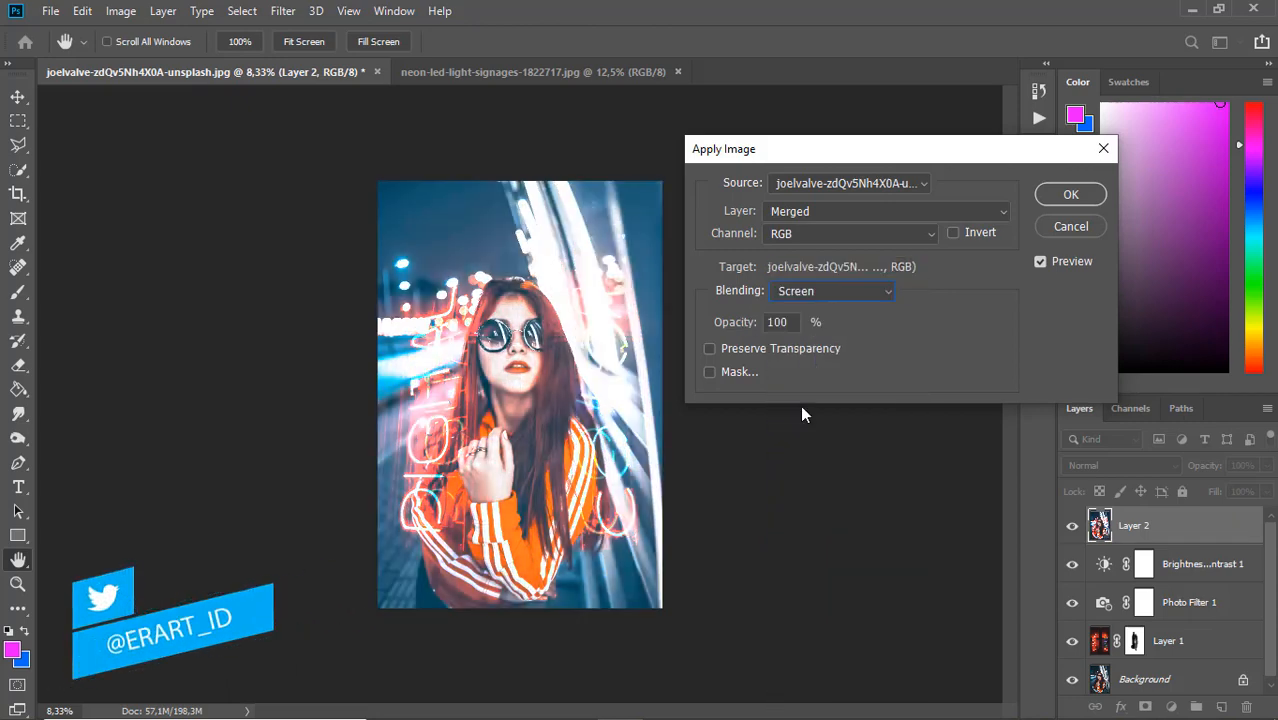
left_click(817, 289)
left_click(793, 318)
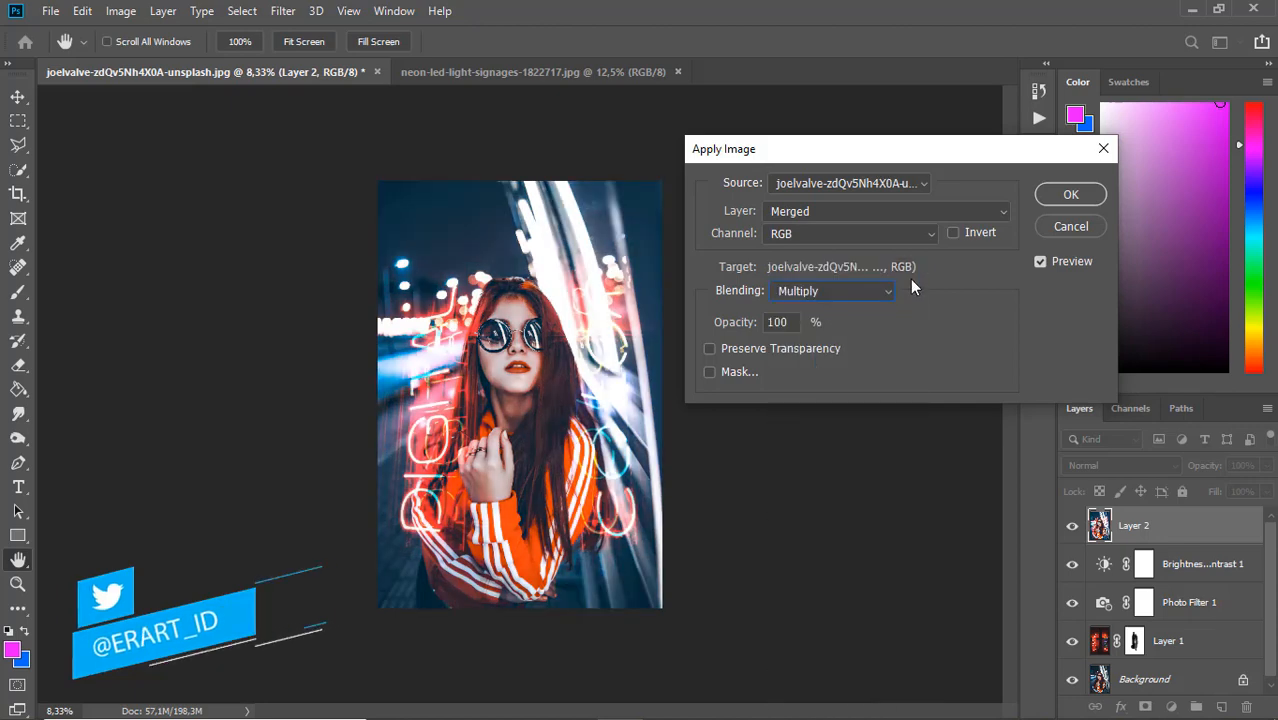
left_click(1062, 193)
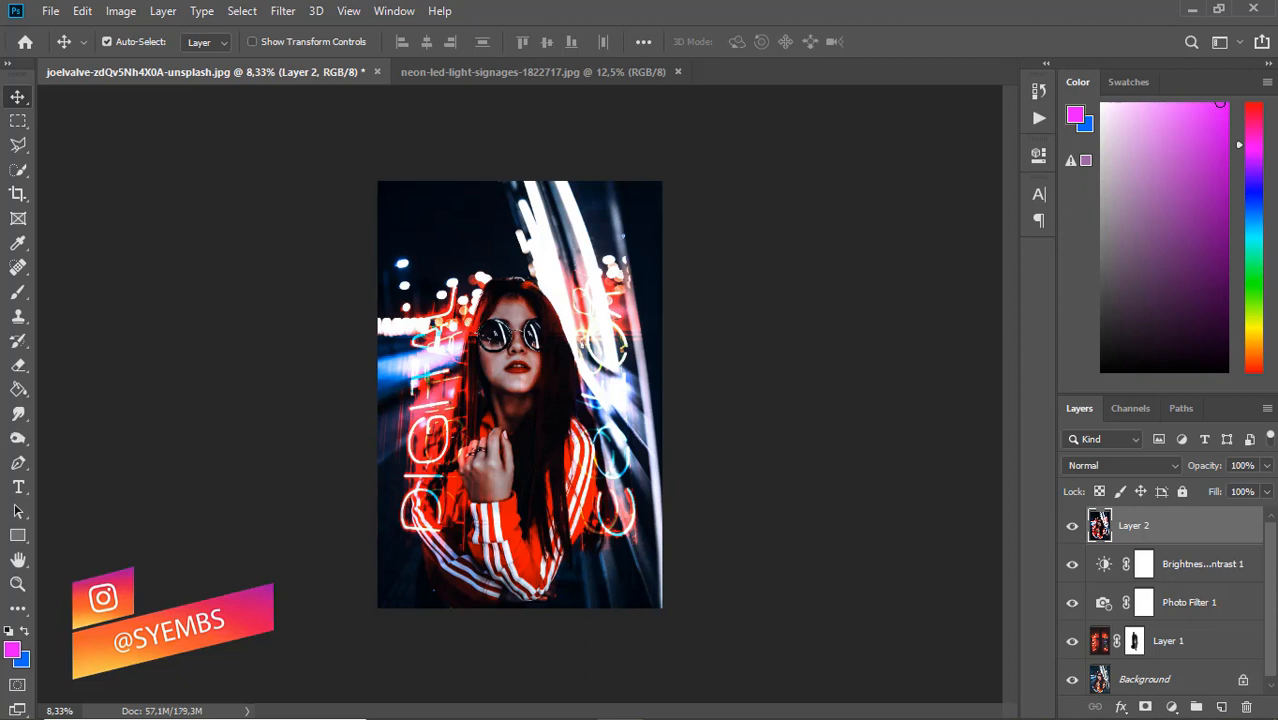
Step: Reduce the opacity of Layer 2 to 30%
left_click(1267, 468)
left_click_drag(1267, 490, 1220, 490)
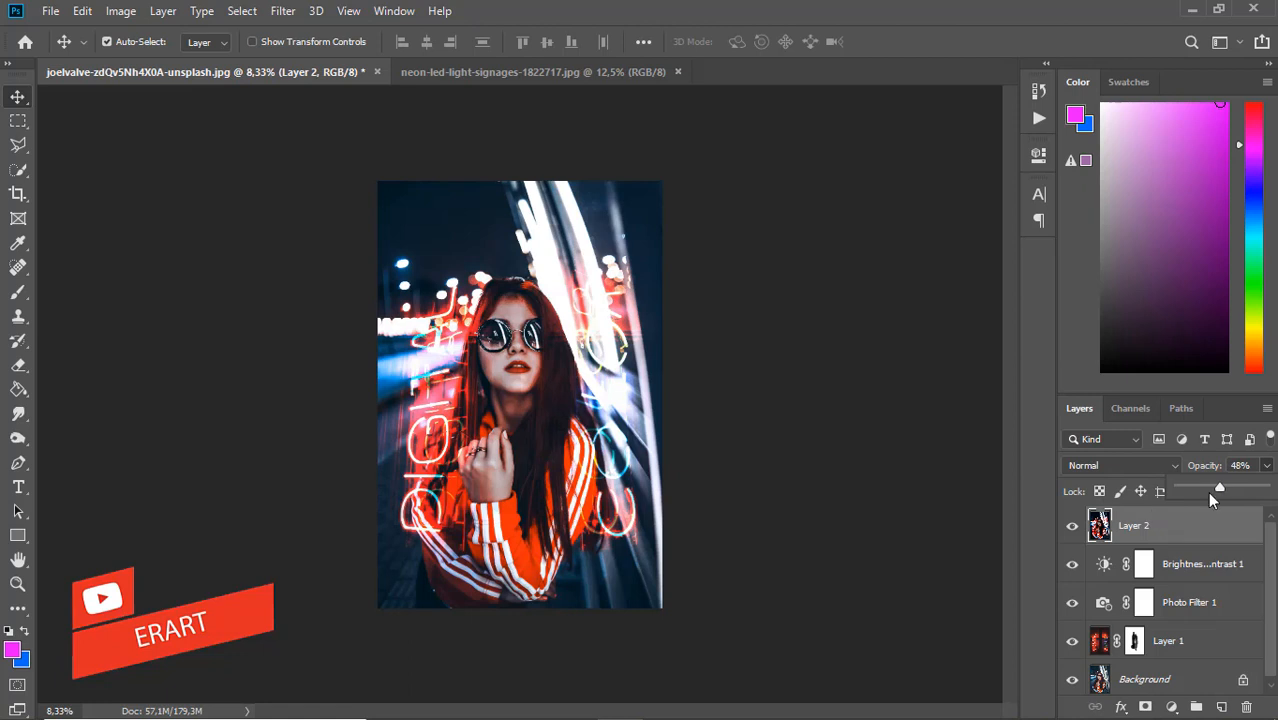
left_click_drag(1216, 490, 1203, 485)
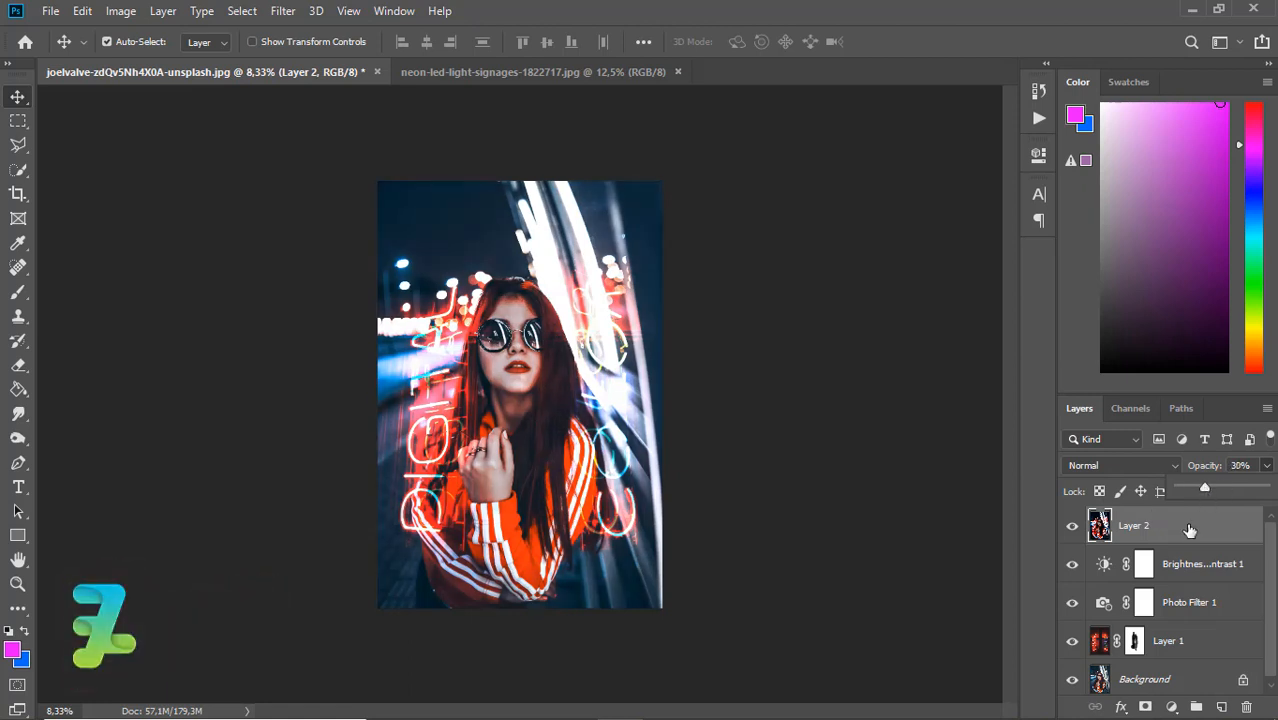
left_click(1190, 528)
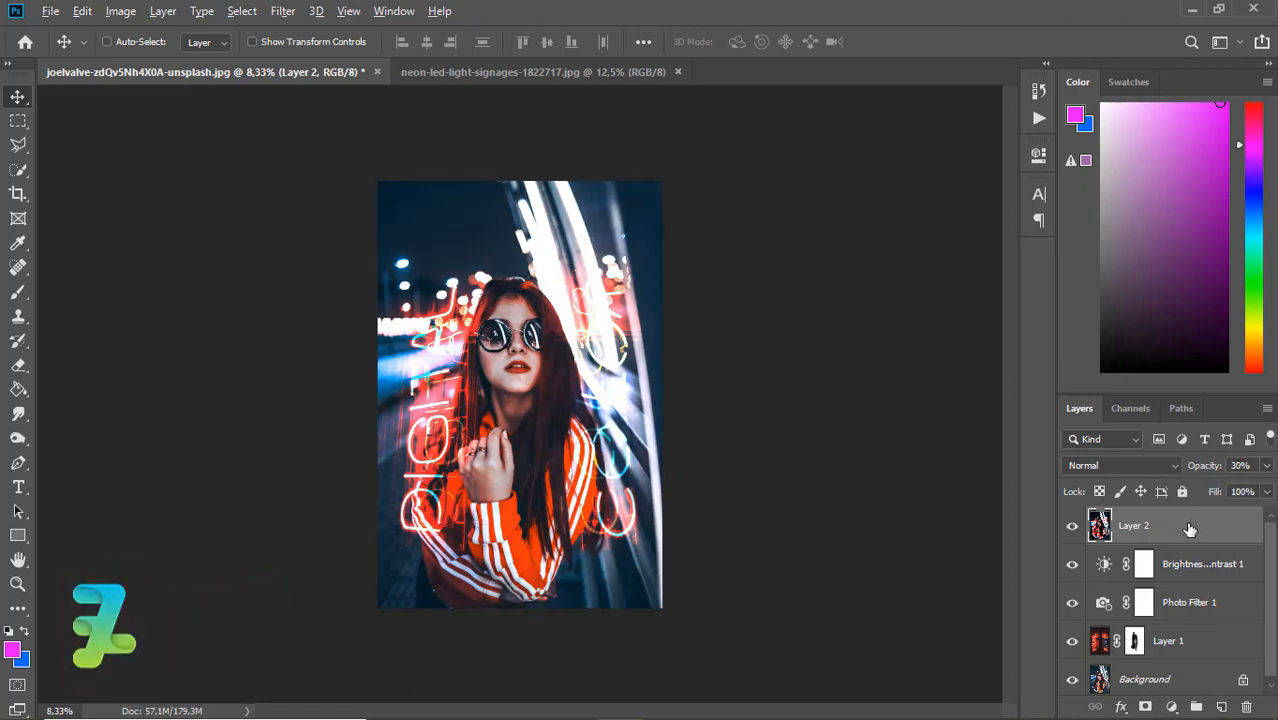
Step: Stamp all visible layers into a new top layer and apply the High Pass filter to it
key("ctrl+alt+shift+e")
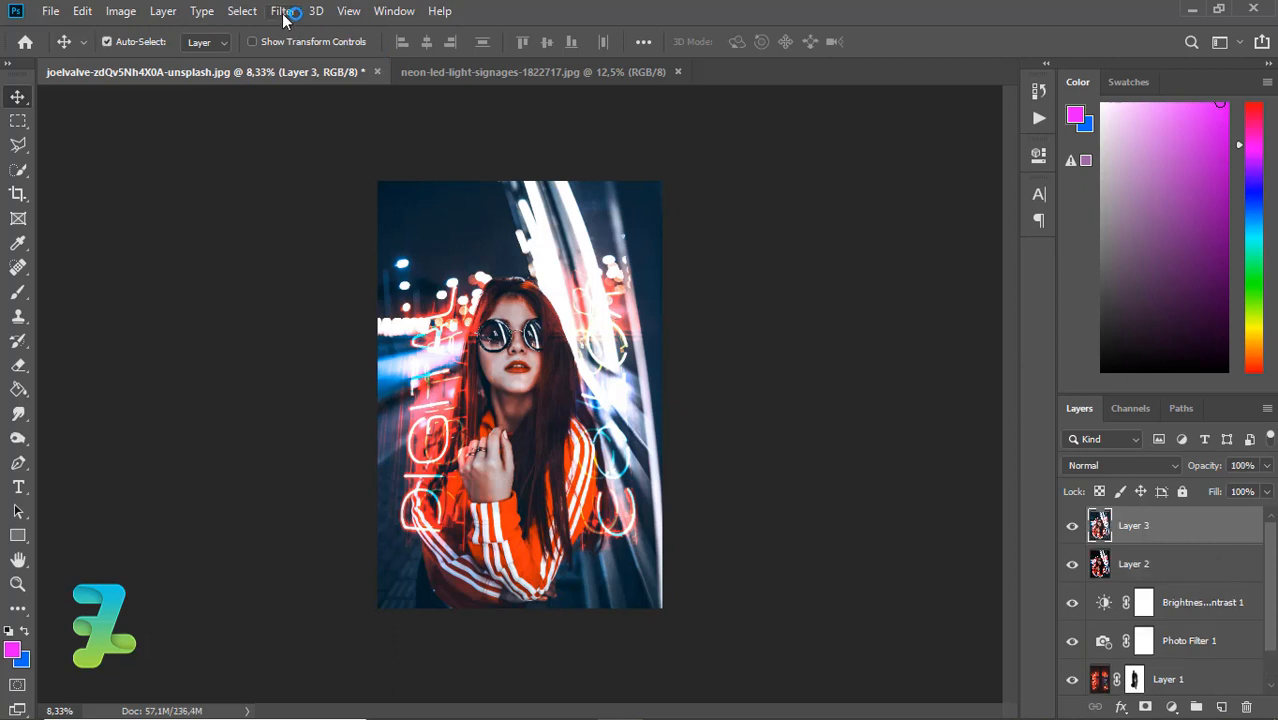
left_click(283, 11)
mouse_move(476, 386)
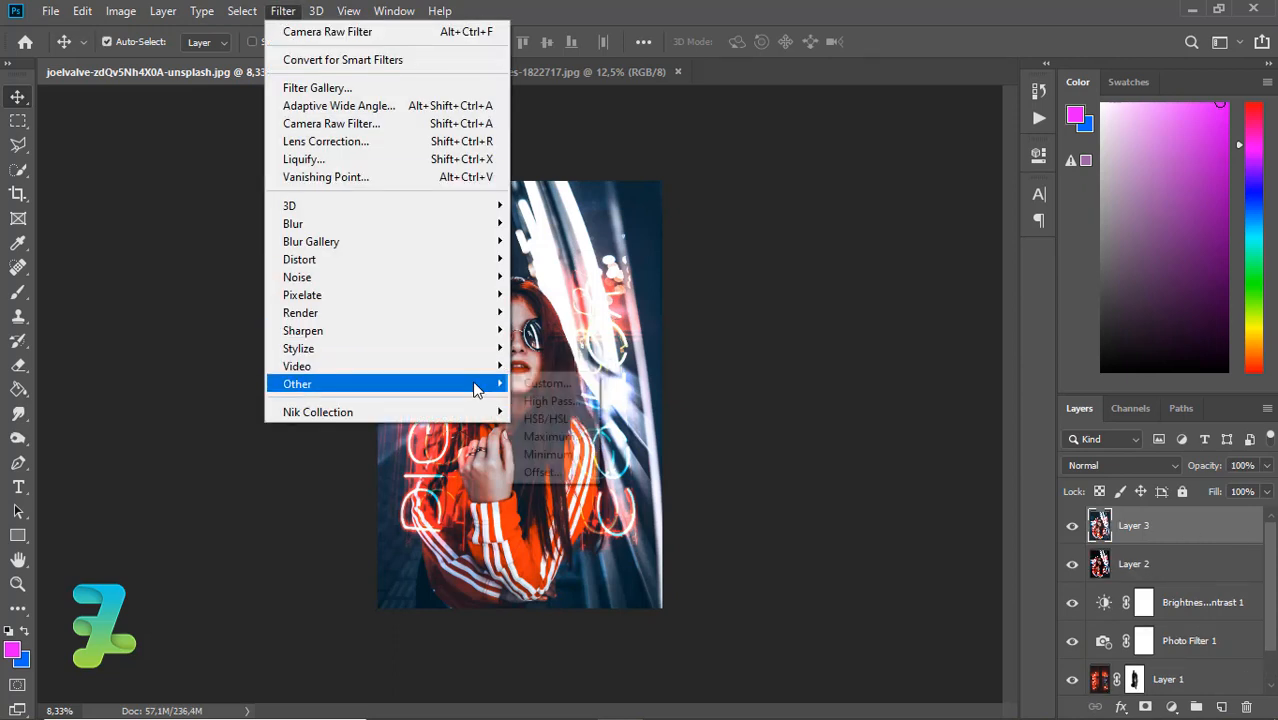
left_click(537, 401)
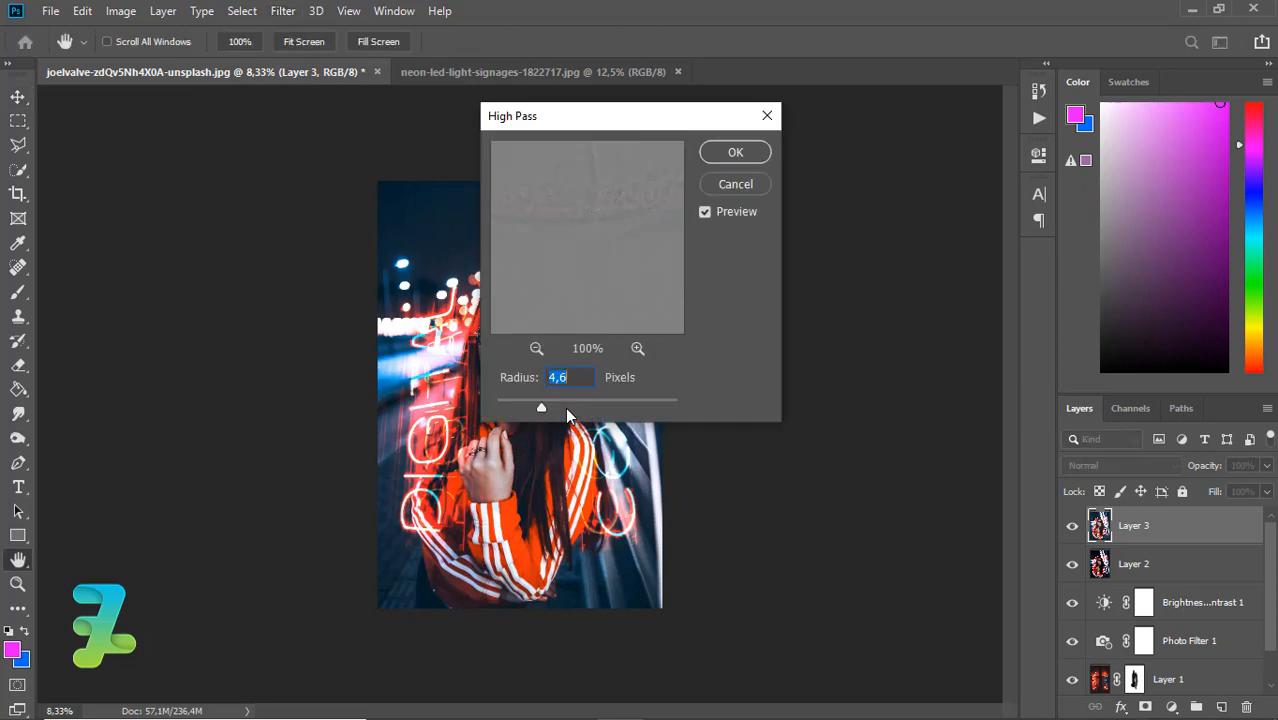
left_click_drag(570, 123, 759, 126)
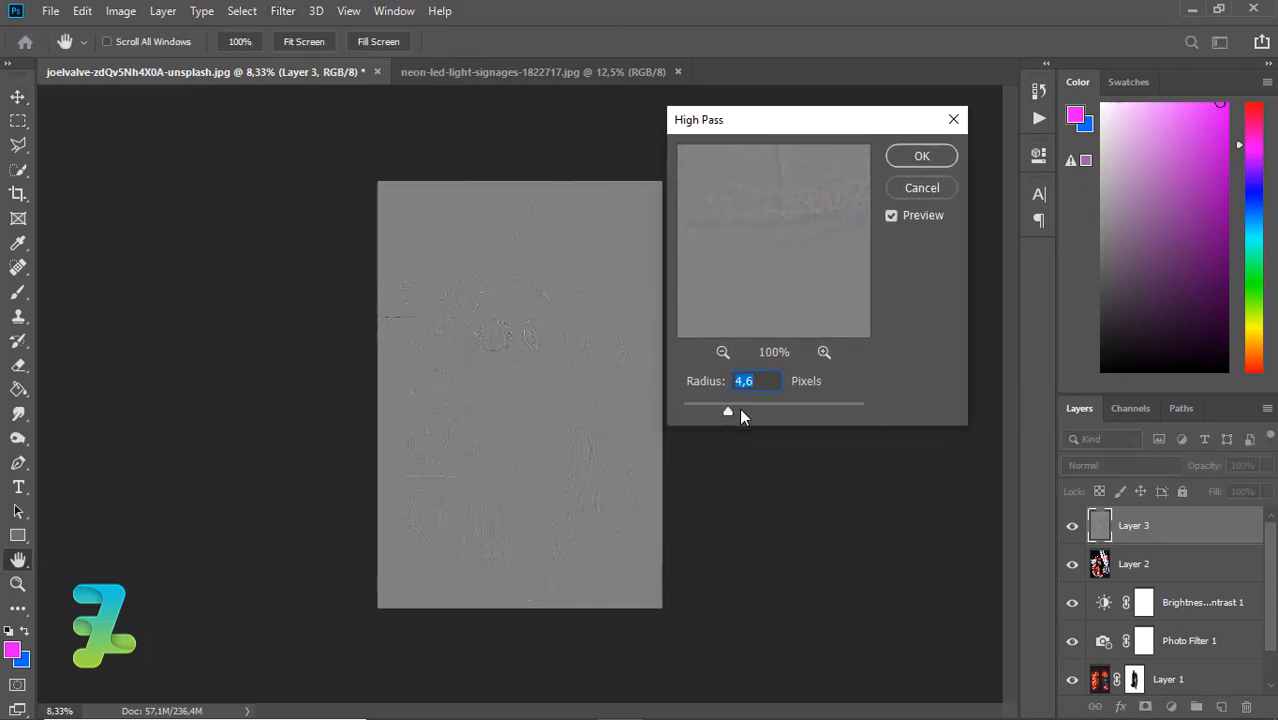
left_click(731, 409)
left_click(907, 158)
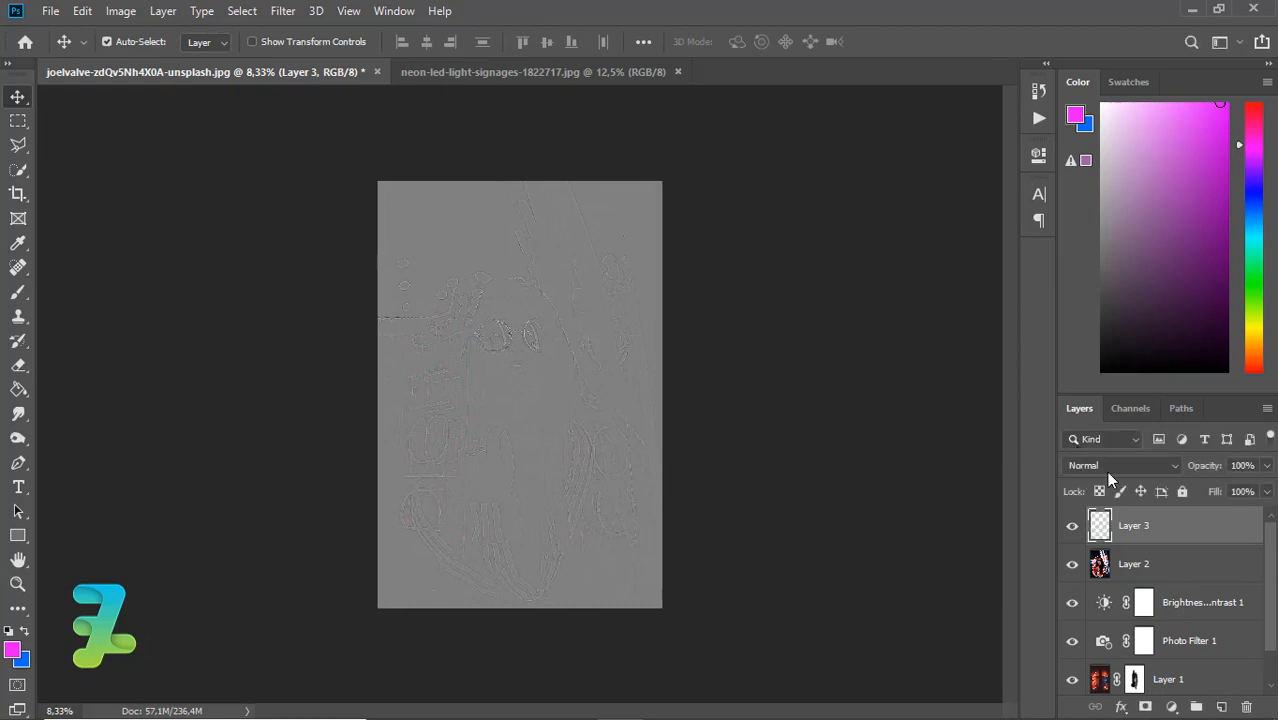
Step: Try the Hard Light blend mode on the High Pass layer
left_click(1106, 466)
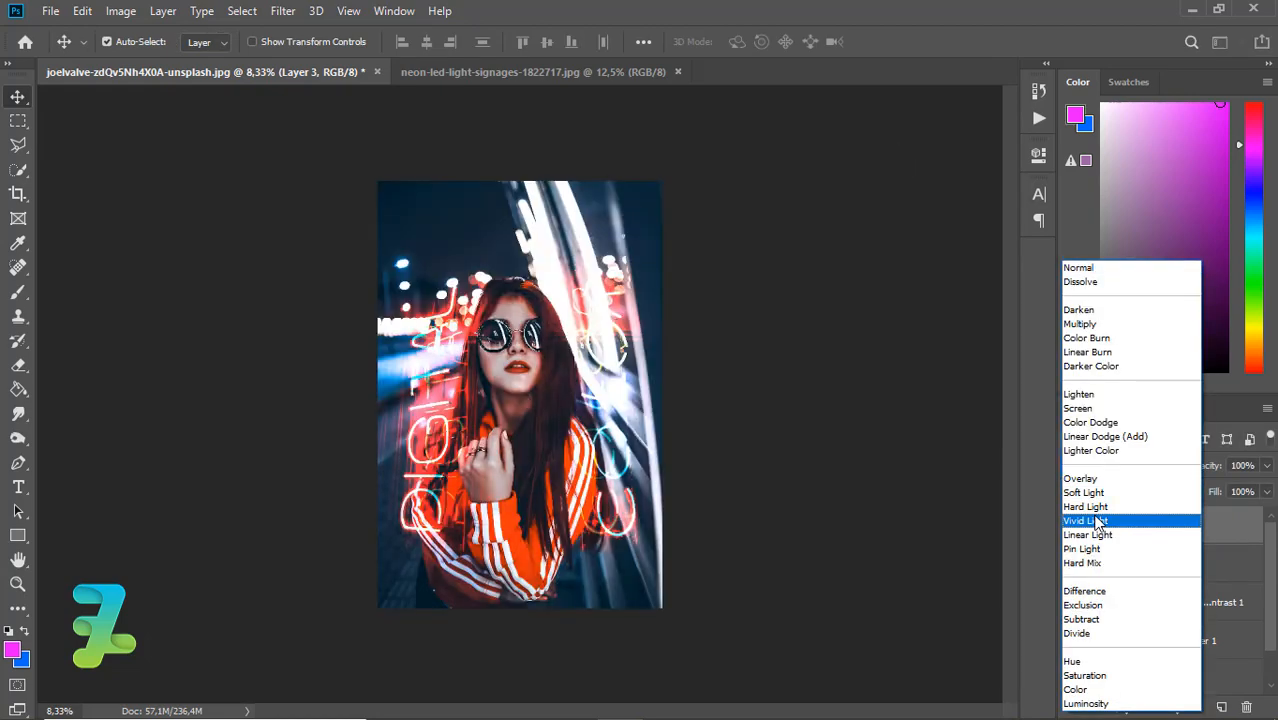
left_click(1096, 508)
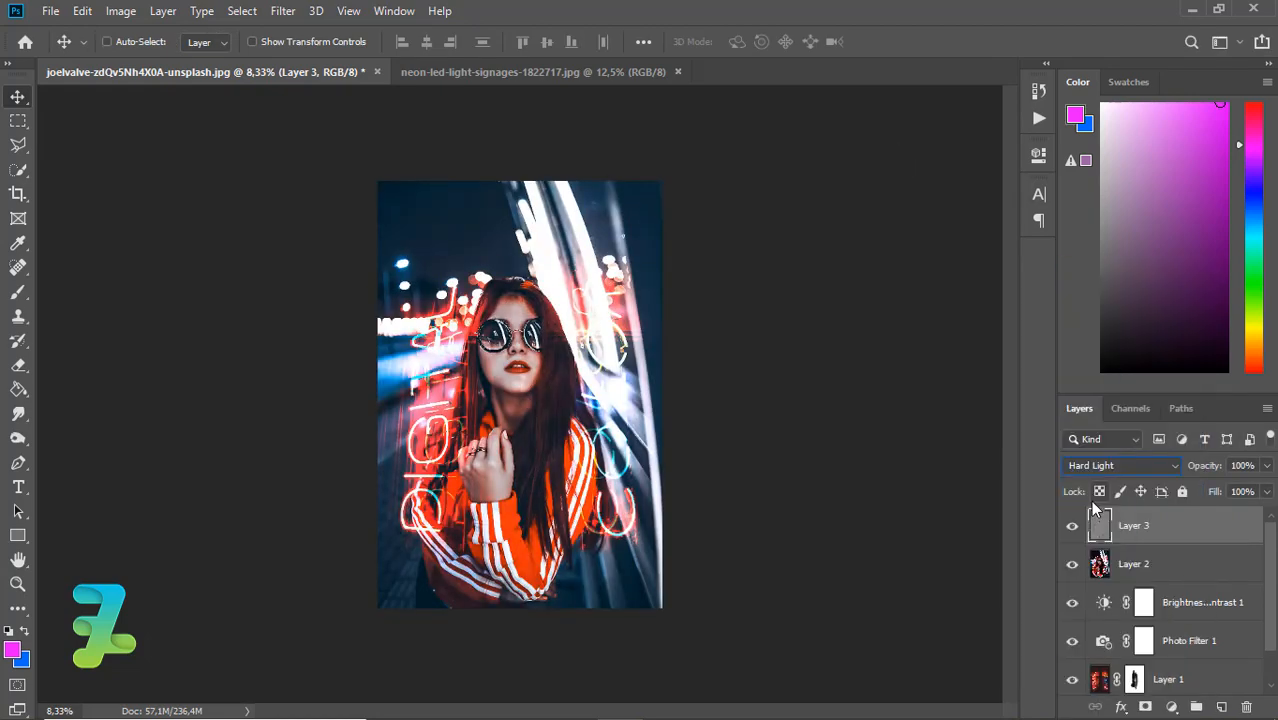
key("ctrl+plus")
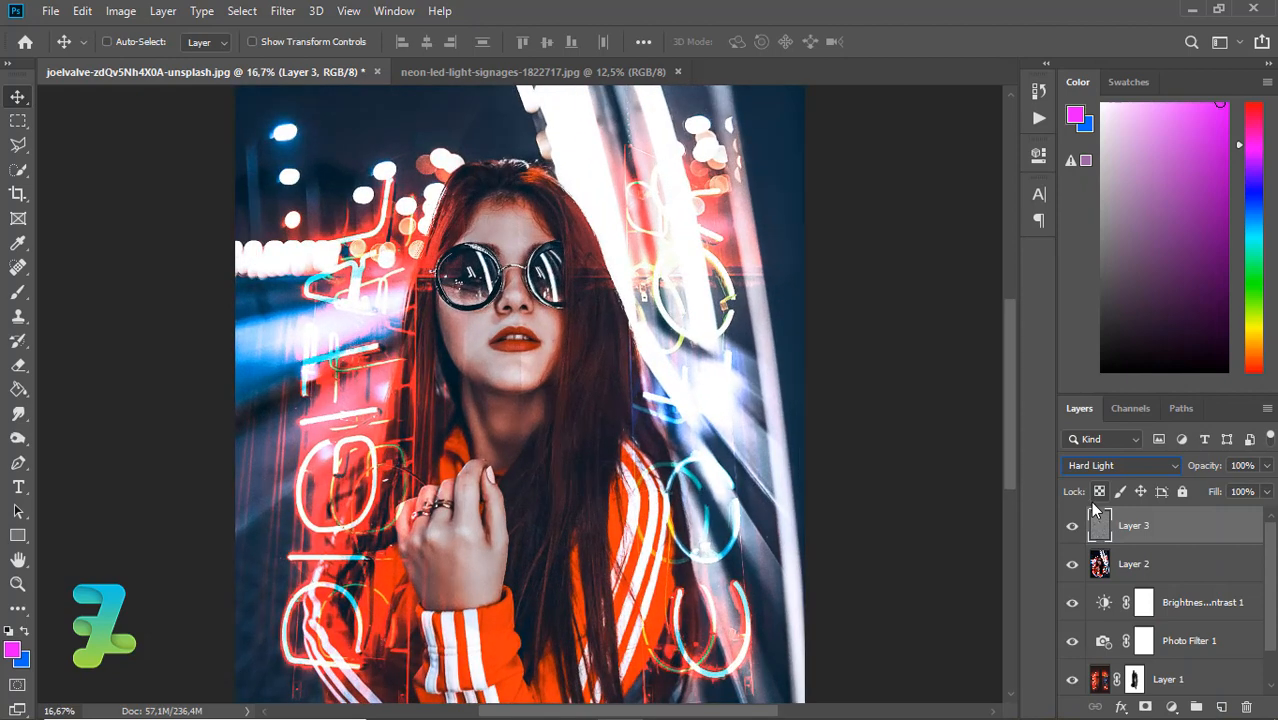
Step: Set the High Pass layer's blend mode to Soft Light and its opacity to 57%
left_click(1127, 466)
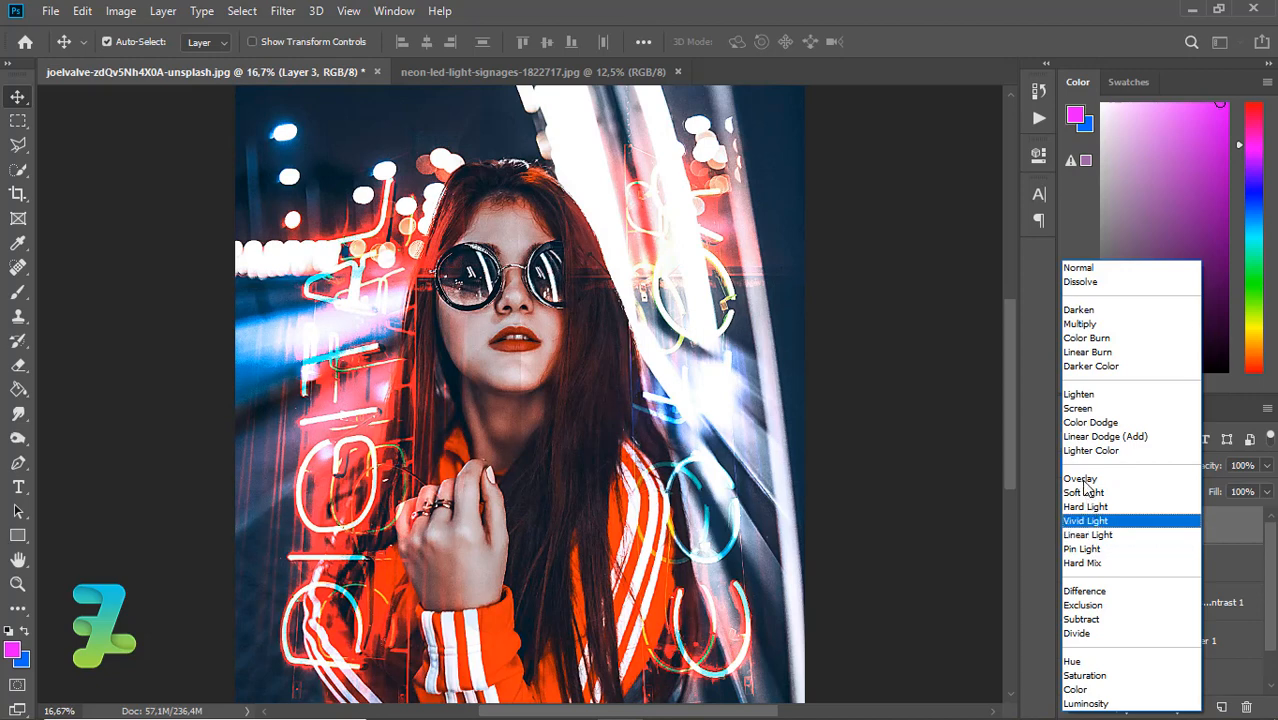
left_click(1087, 493)
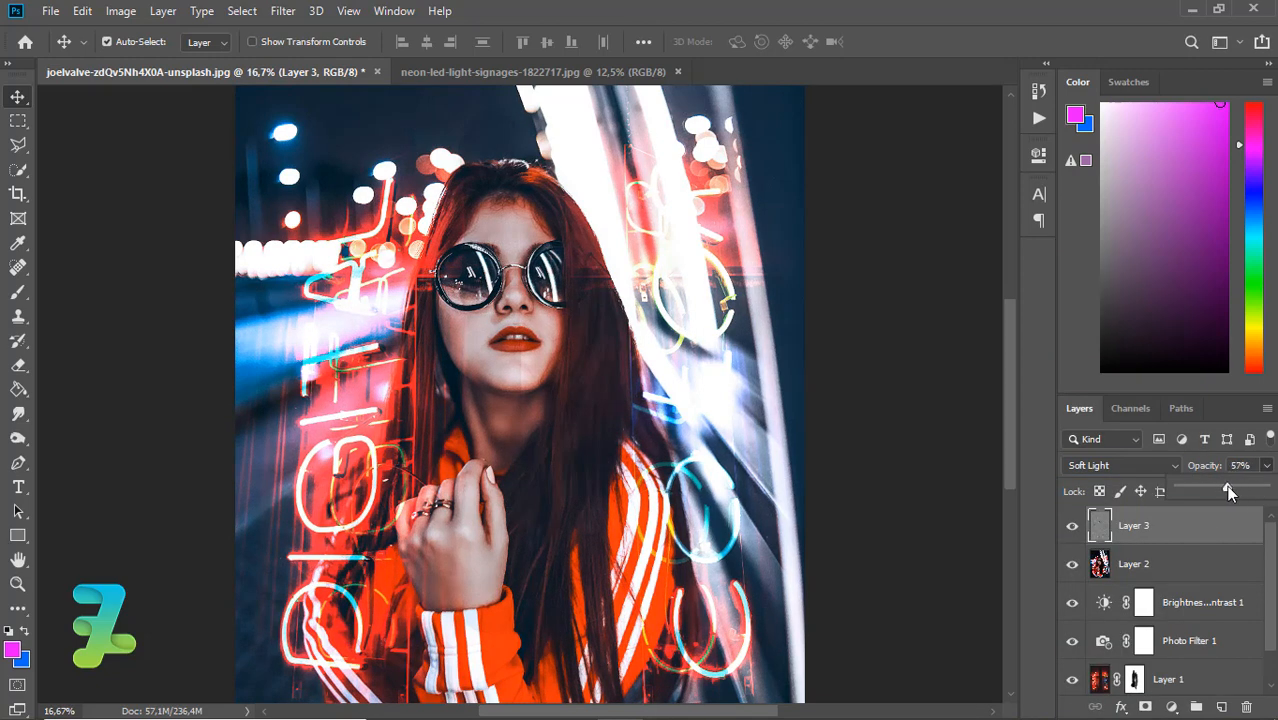
left_click(1226, 485)
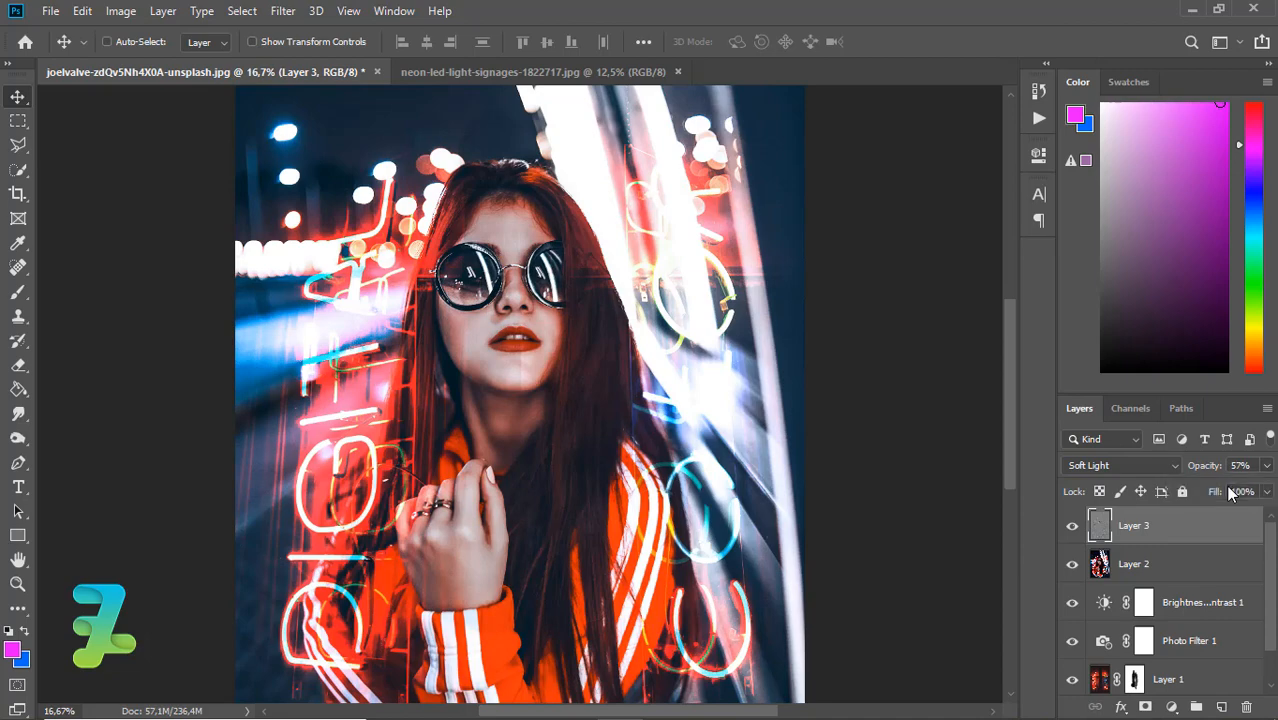